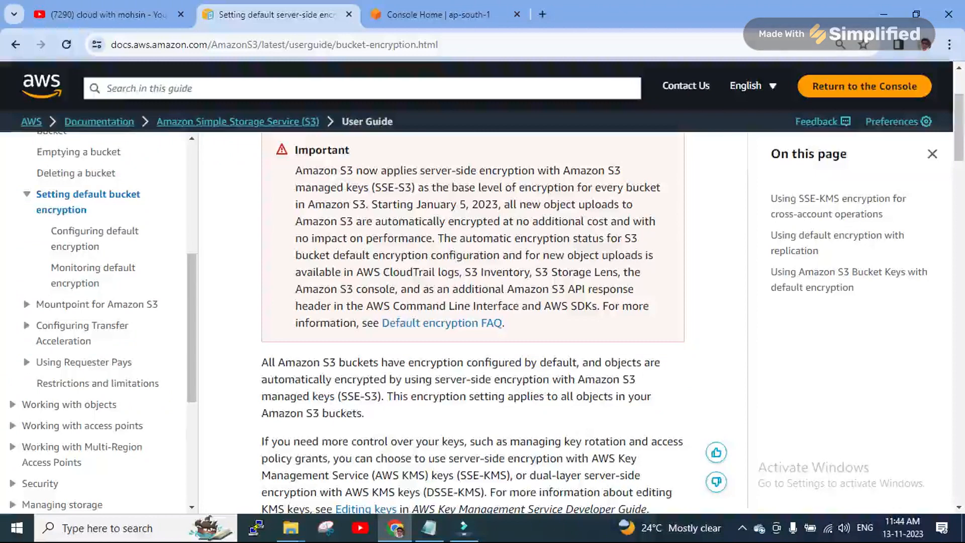
Read the encryption guide, highlighting the sentence on default encryption and SSE-S3
{"action": "scroll", "coordinate": [472, 322], "scroll_direction": "up", "scroll_amount": 3}
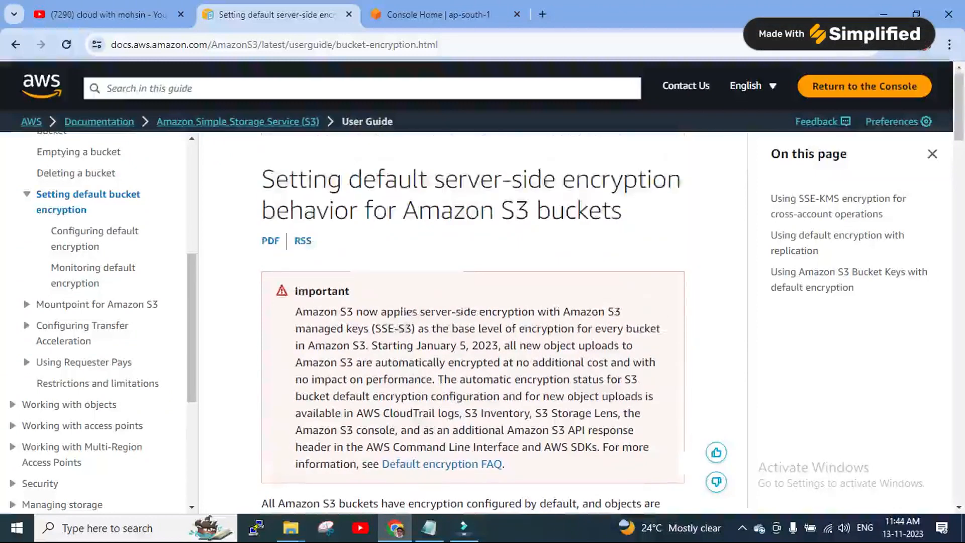
{"action": "scroll", "coordinate": [473, 321], "scroll_direction": "down", "scroll_amount": 3}
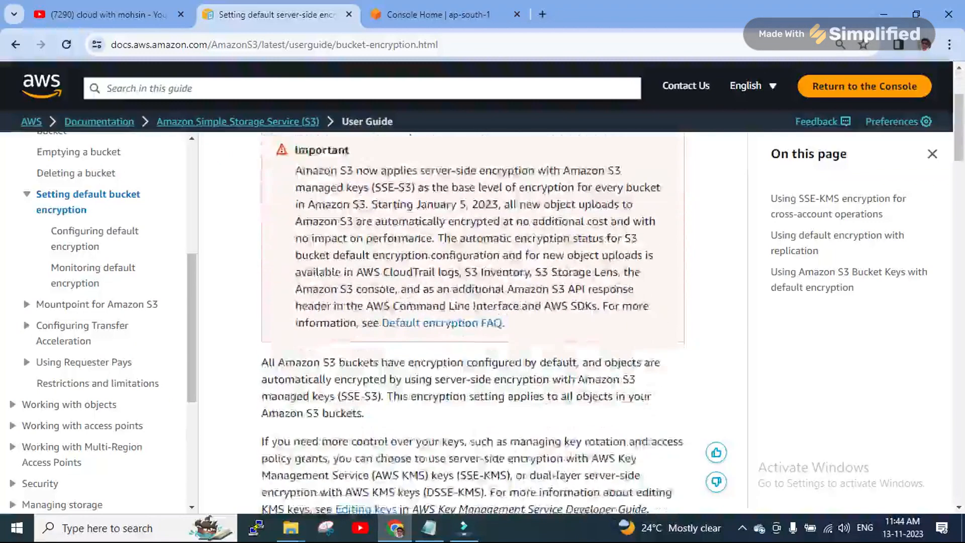
{"action": "scroll", "coordinate": [473, 322], "scroll_direction": "up", "scroll_amount": 3}
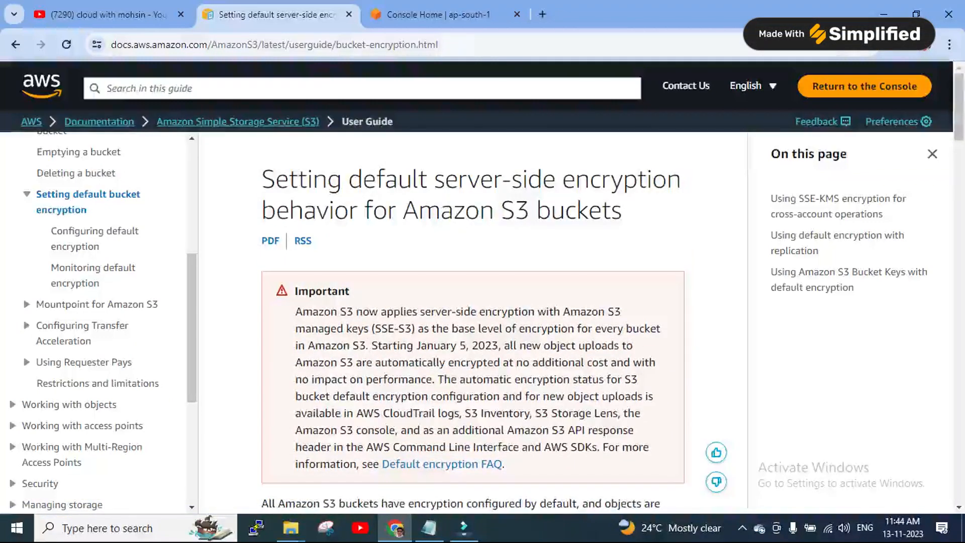
{"action": "scroll", "coordinate": [473, 322], "scroll_direction": "down", "scroll_amount": 6}
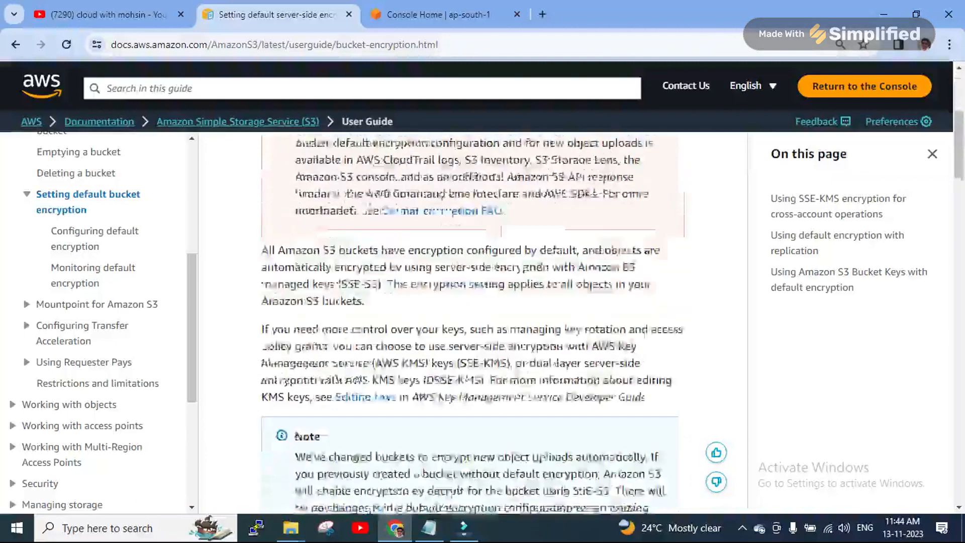
{"action": "scroll", "coordinate": [473, 321], "scroll_direction": "up", "scroll_amount": 6}
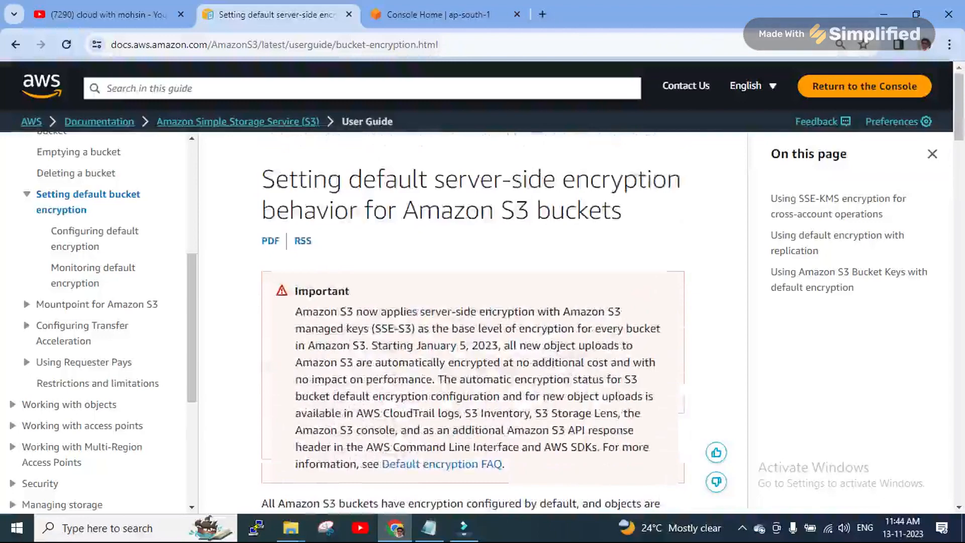
{"action": "left_click_drag", "start_coordinate": [418, 211], "coordinate": [622, 212]}
{"action": "scroll", "coordinate": [472, 322], "scroll_direction": "down", "scroll_amount": 4}
{"action": "scroll", "coordinate": [473, 322], "scroll_direction": "up", "scroll_amount": 2}
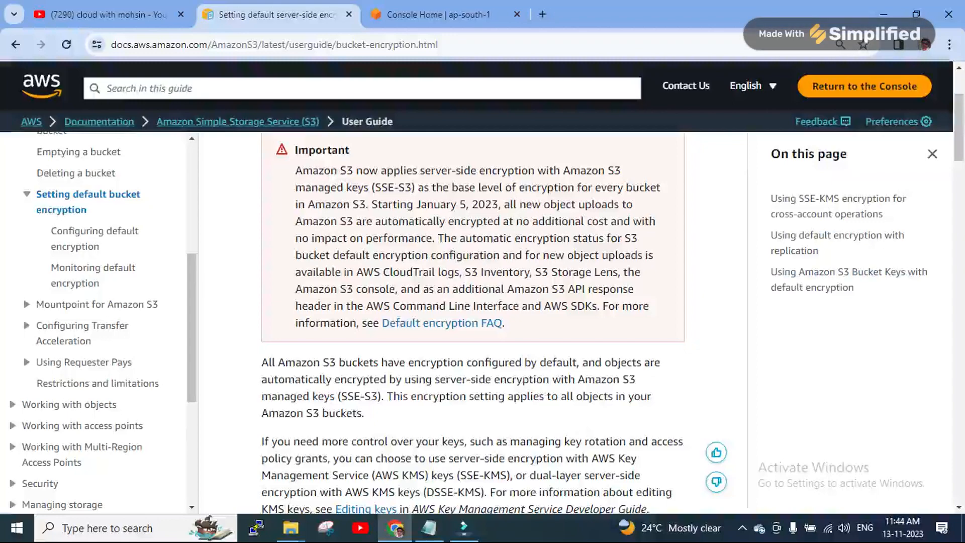
{"action": "scroll", "coordinate": [472, 322], "scroll_direction": "up", "scroll_amount": 3}
{"action": "left_click", "coordinate": [520, 210]}
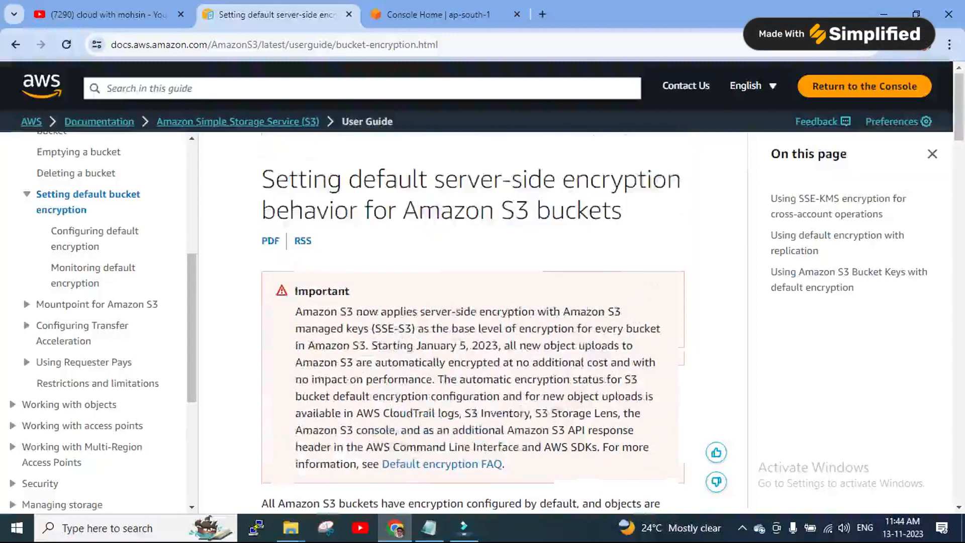
{"action": "scroll", "coordinate": [473, 322], "scroll_direction": "down", "scroll_amount": 6}
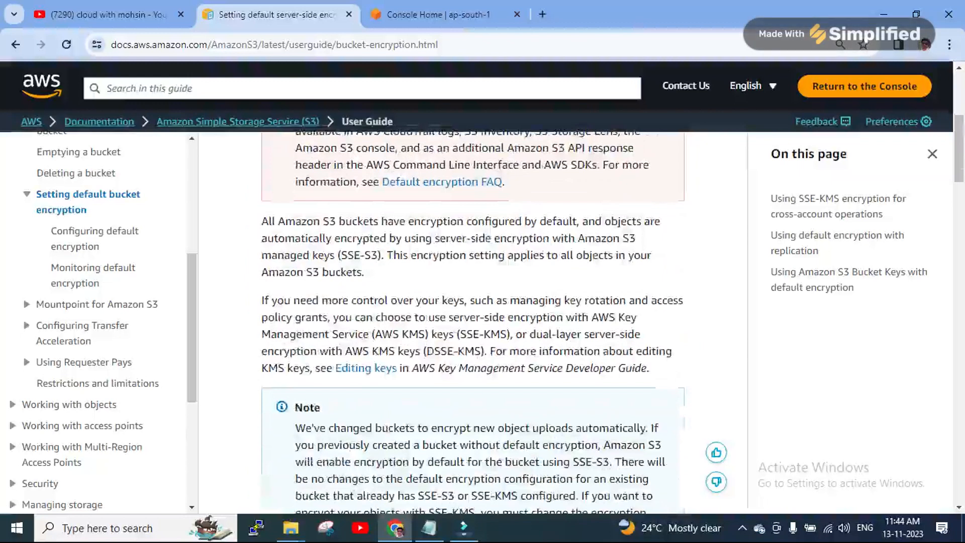
{"action": "left_click_drag", "start_coordinate": [400, 221], "coordinate": [377, 255]}
{"action": "left_click", "coordinate": [385, 256]}
{"action": "left_click", "coordinate": [377, 255]}
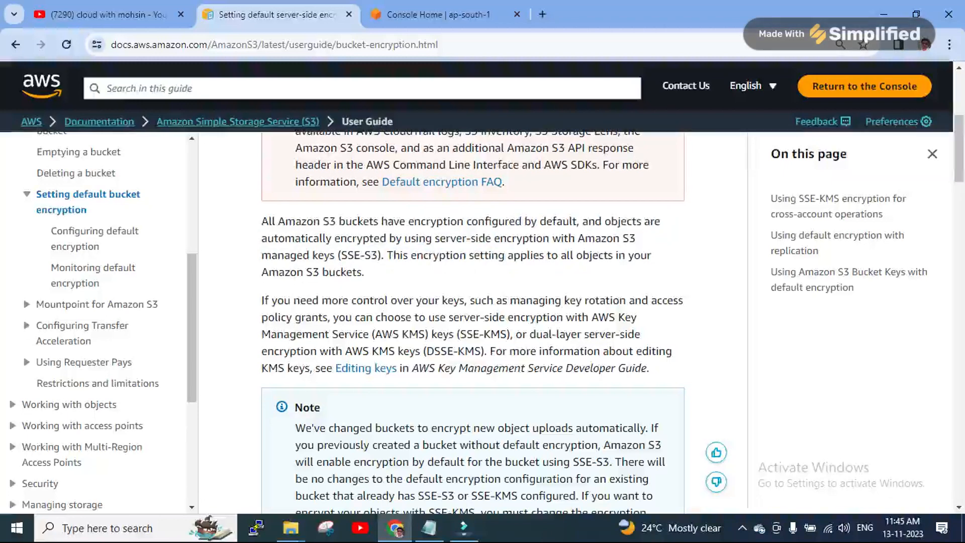
Highlight the passages on choosing AWS KMS keys, DSSE-KMS, SSE-S3 and configuring default encryption
{"action": "scroll", "coordinate": [473, 321], "scroll_direction": "down", "scroll_amount": 1}
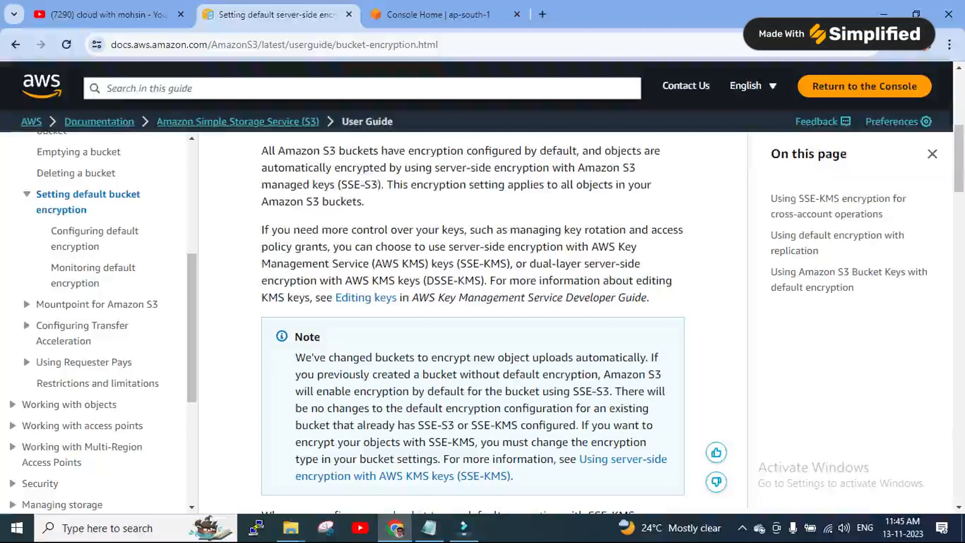
{"action": "left_click_drag", "start_coordinate": [394, 247], "coordinate": [501, 264]}
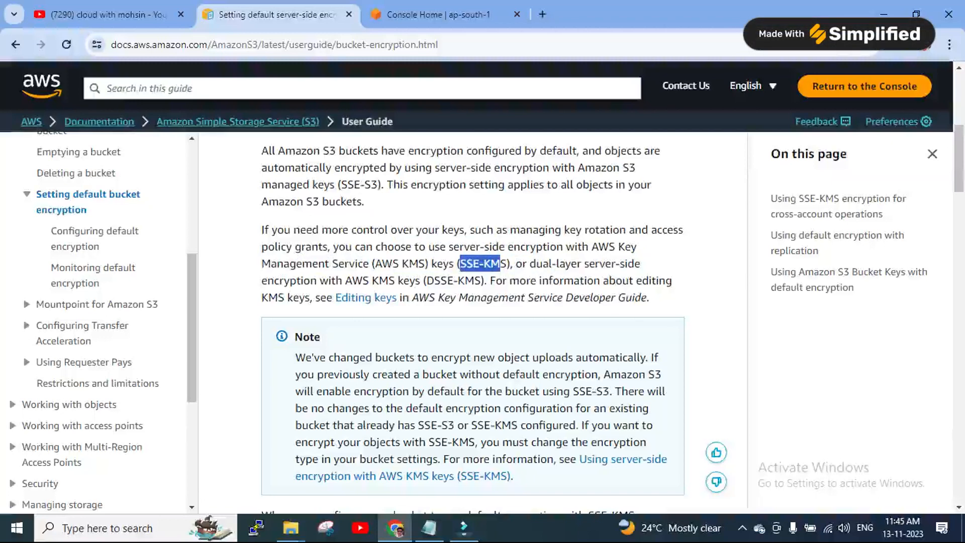
{"action": "left_click_drag", "start_coordinate": [425, 280], "coordinate": [474, 280]}
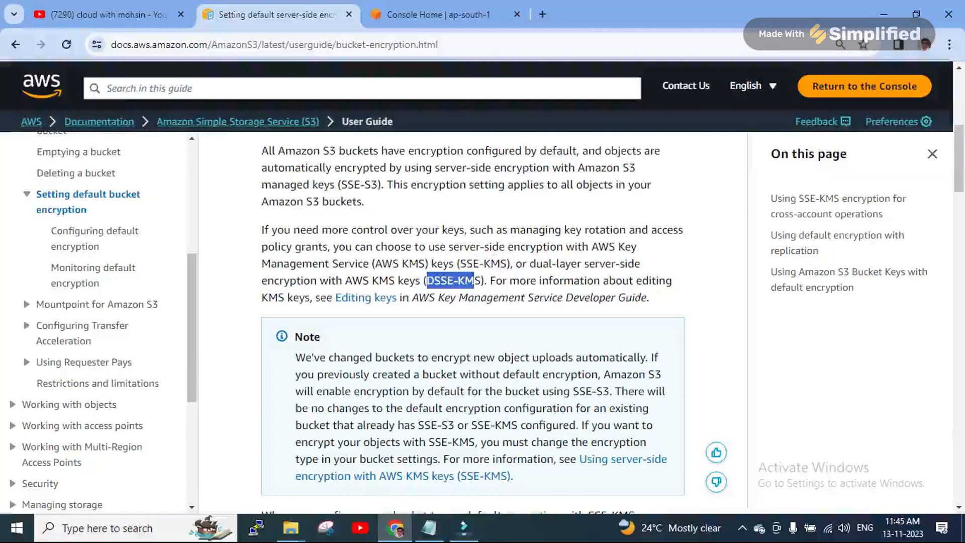
{"action": "left_click_drag", "start_coordinate": [371, 185], "coordinate": [348, 185]}
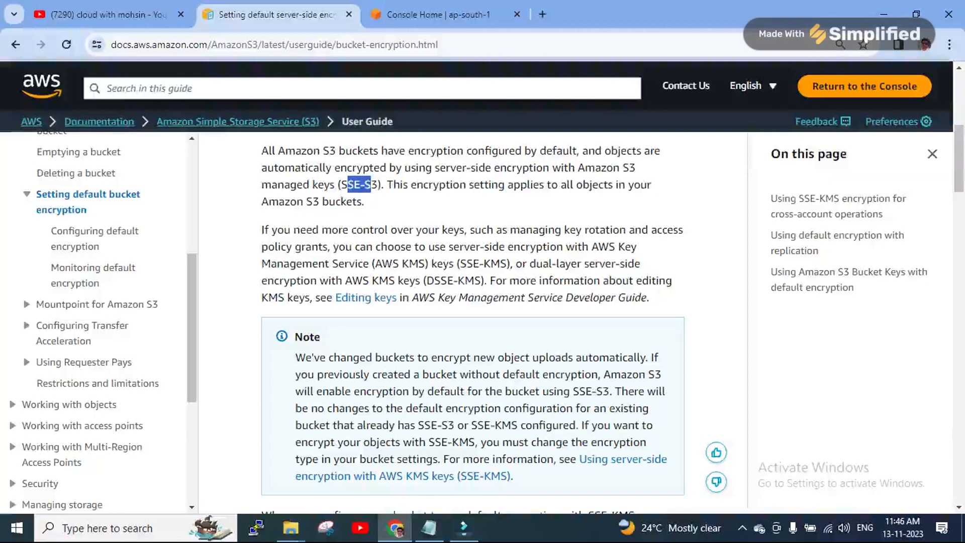
{"action": "scroll", "coordinate": [473, 322], "scroll_direction": "down", "scroll_amount": 7}
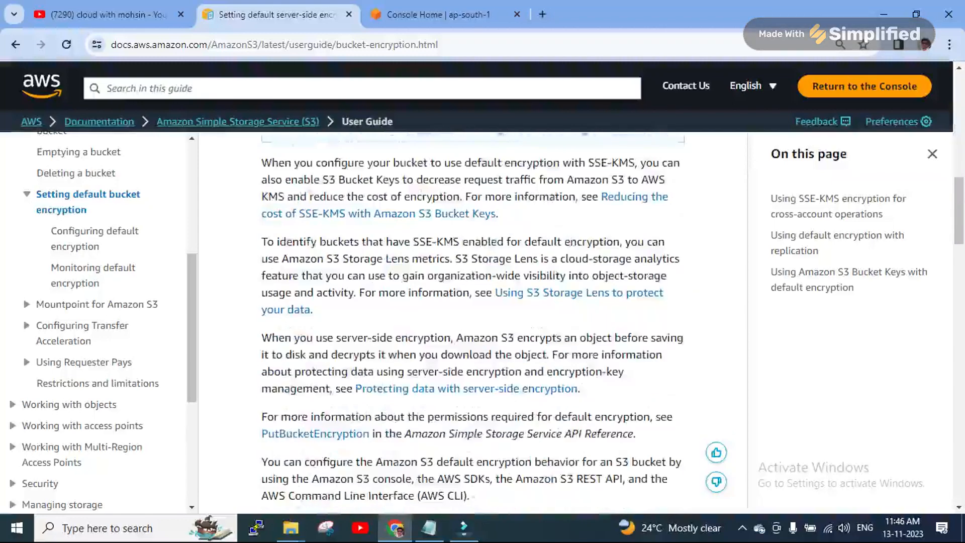
{"action": "scroll", "coordinate": [473, 322], "scroll_direction": "down", "scroll_amount": 4}
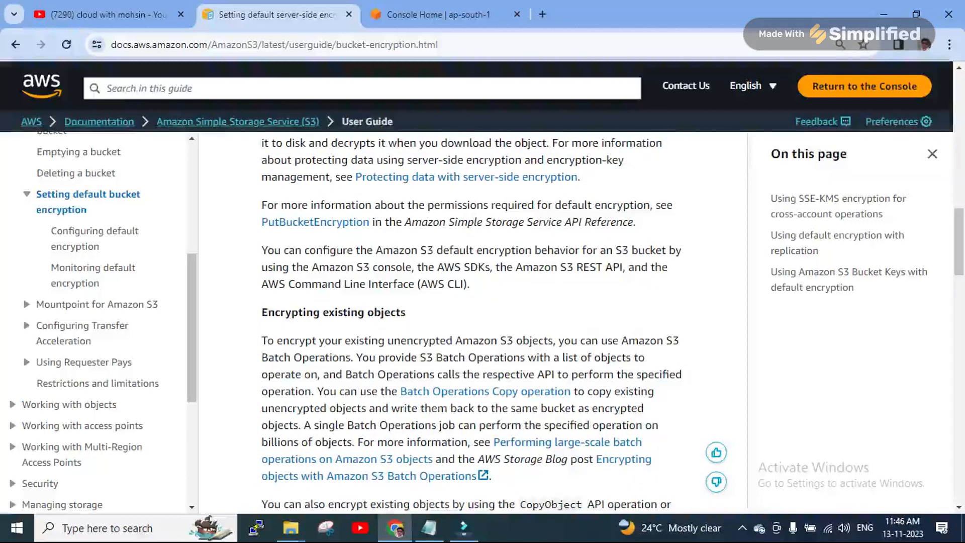
{"action": "scroll", "coordinate": [473, 322], "scroll_direction": "down", "scroll_amount": 1}
{"action": "scroll", "coordinate": [473, 322], "scroll_direction": "up", "scroll_amount": 1}
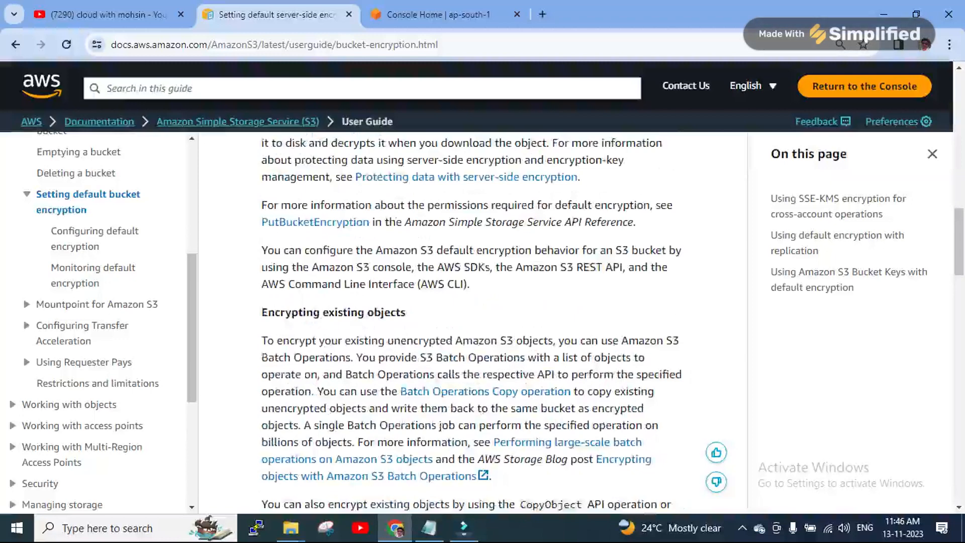
{"action": "left_click_drag", "start_coordinate": [428, 267], "coordinate": [469, 284]}
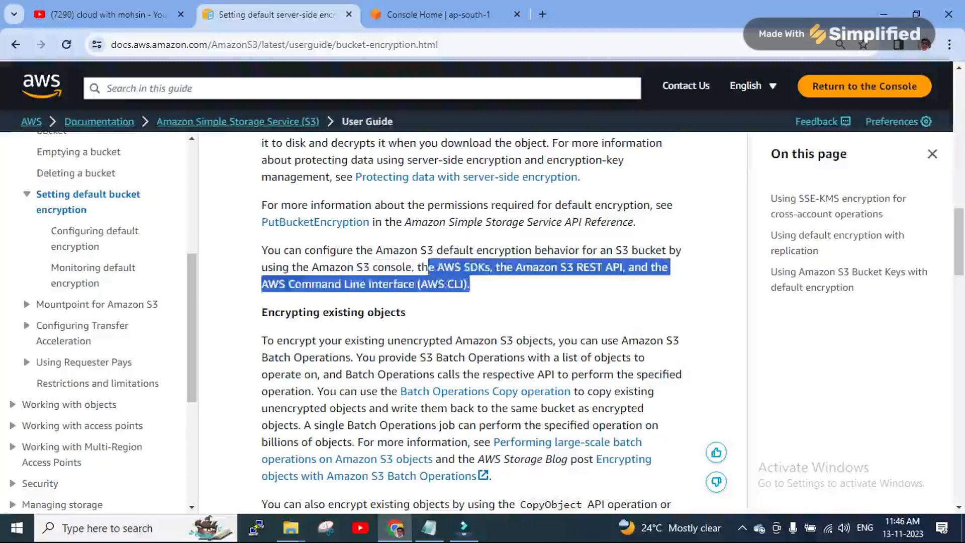
{"action": "left_click", "coordinate": [470, 284]}
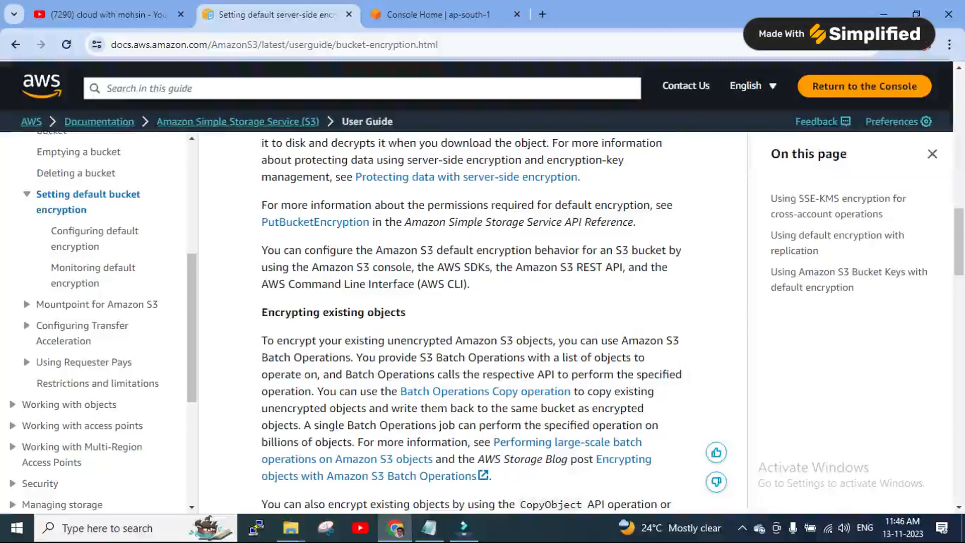
Highlight the S3 Batch Operations explanation, then bring up the AWS S3 Encryption Notepad file
{"action": "scroll", "coordinate": [473, 322], "scroll_direction": "down", "scroll_amount": 2}
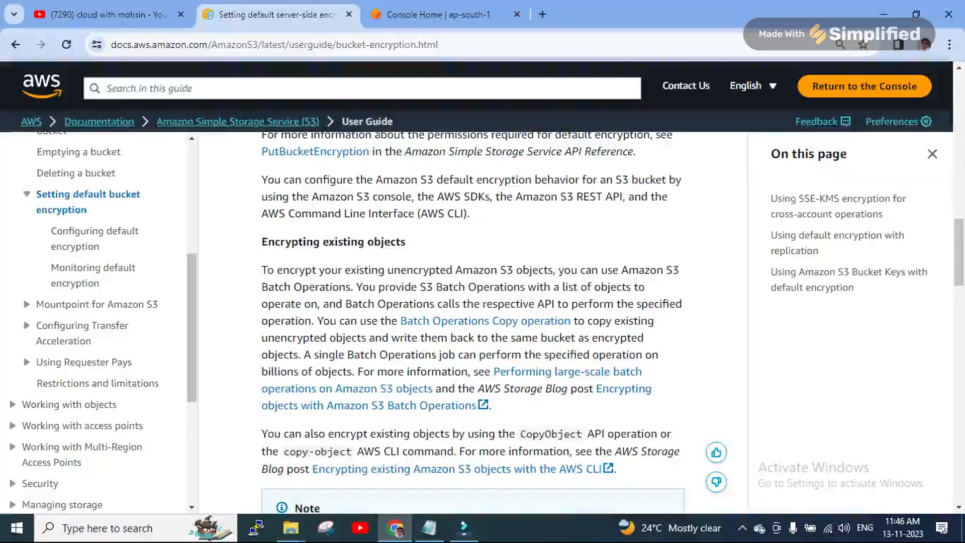
{"action": "scroll", "coordinate": [473, 322], "scroll_direction": "down", "scroll_amount": 2}
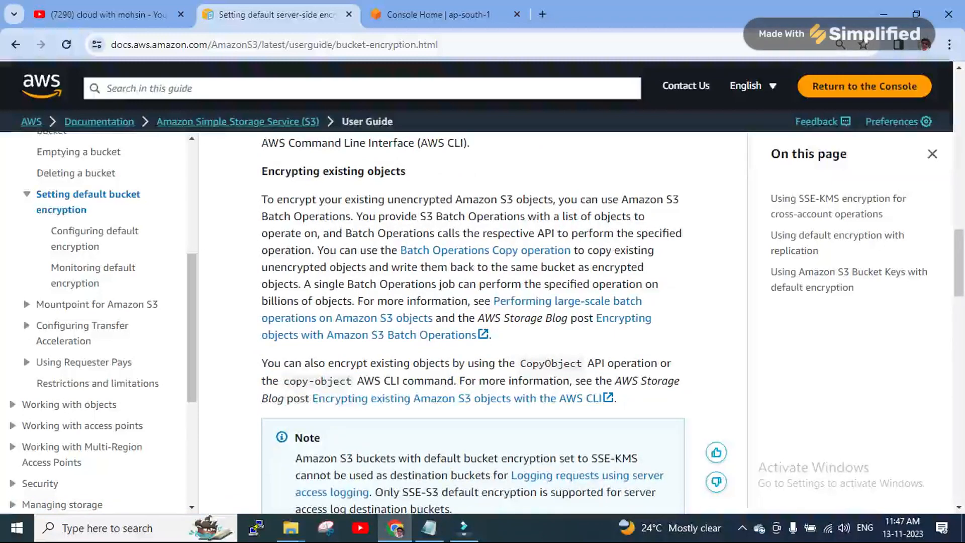
{"action": "left_click_drag", "start_coordinate": [354, 216], "coordinate": [317, 251]}
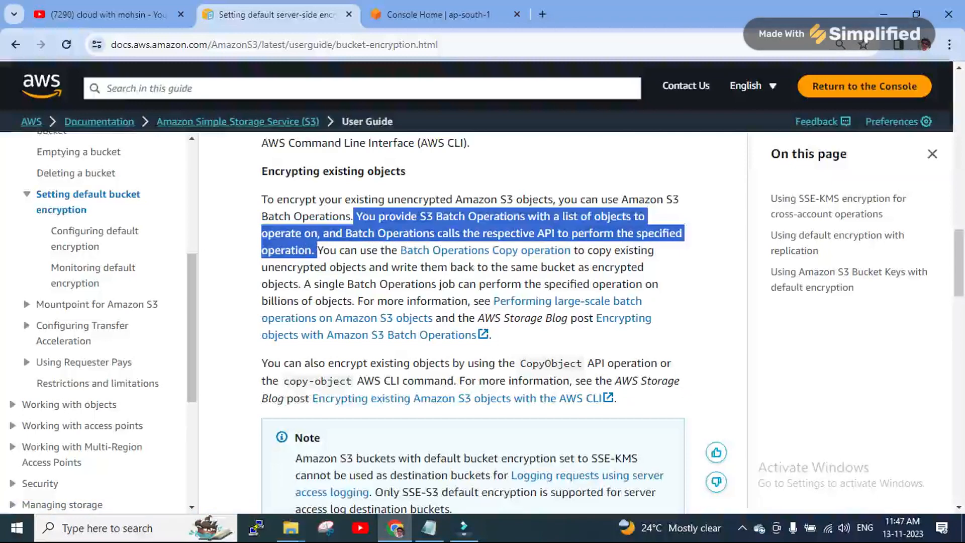
{"action": "left_click", "coordinate": [342, 282]}
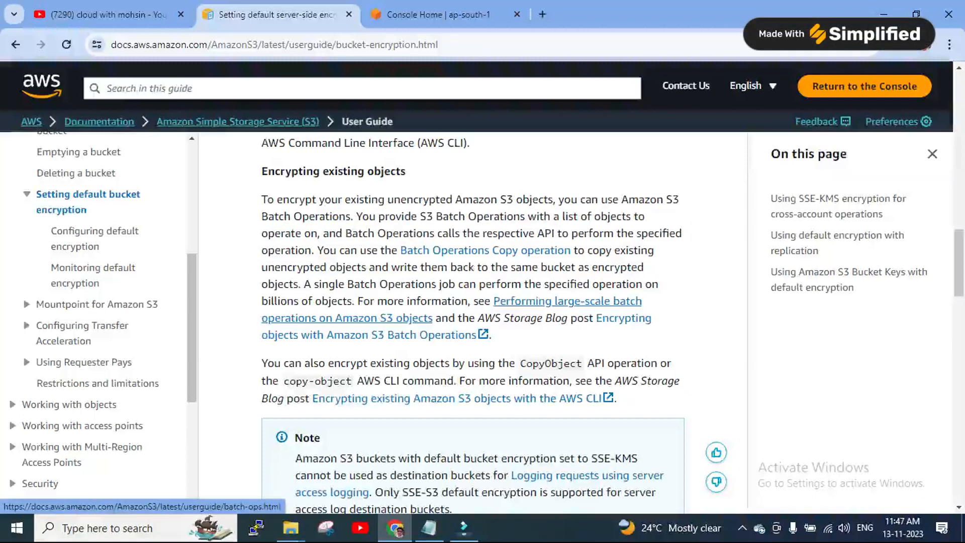
{"action": "scroll", "coordinate": [472, 322], "scroll_direction": "up", "scroll_amount": 15}
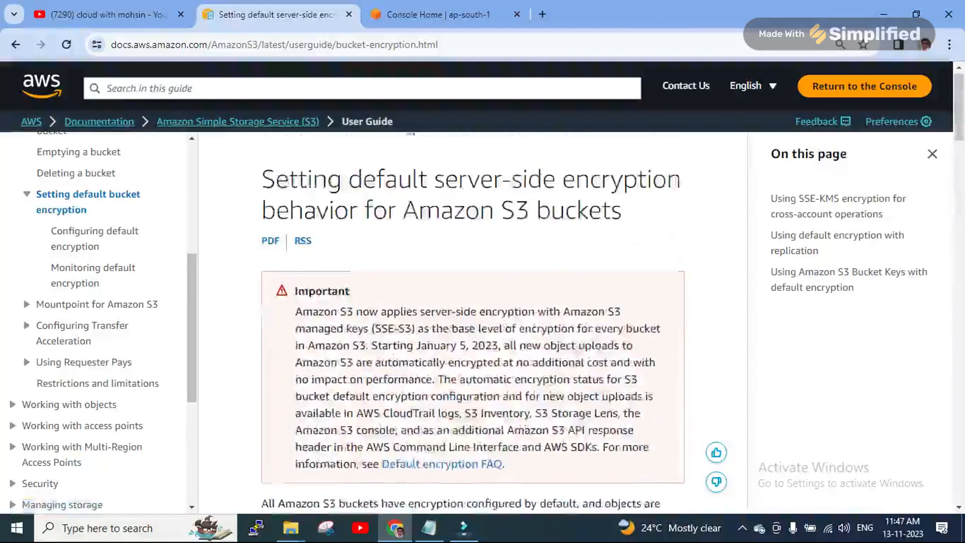
{"action": "scroll", "coordinate": [472, 327], "scroll_direction": "down", "scroll_amount": 5}
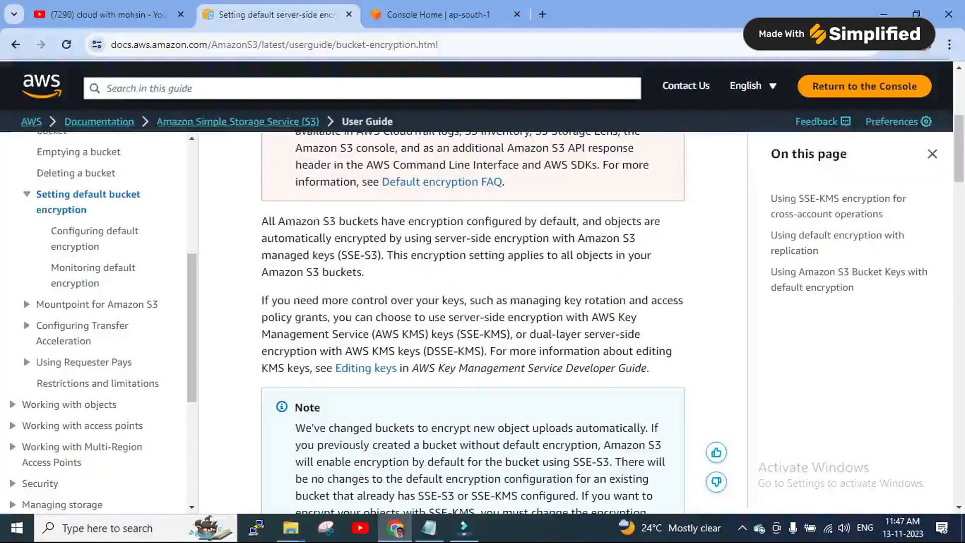
{"action": "left_click_drag", "start_coordinate": [336, 255], "coordinate": [378, 255]}
{"action": "left_click", "coordinate": [378, 255]}
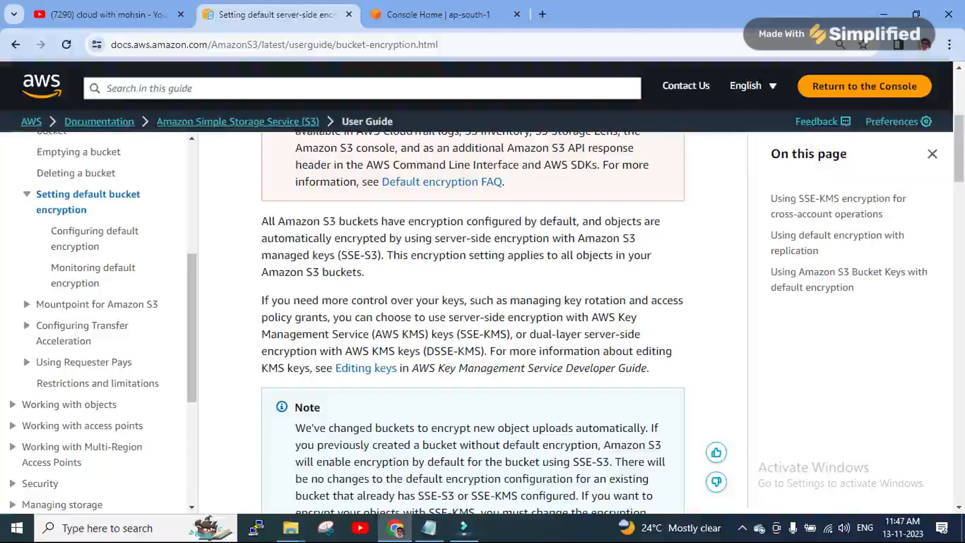
{"action": "key", "text": "alt+Tab"}
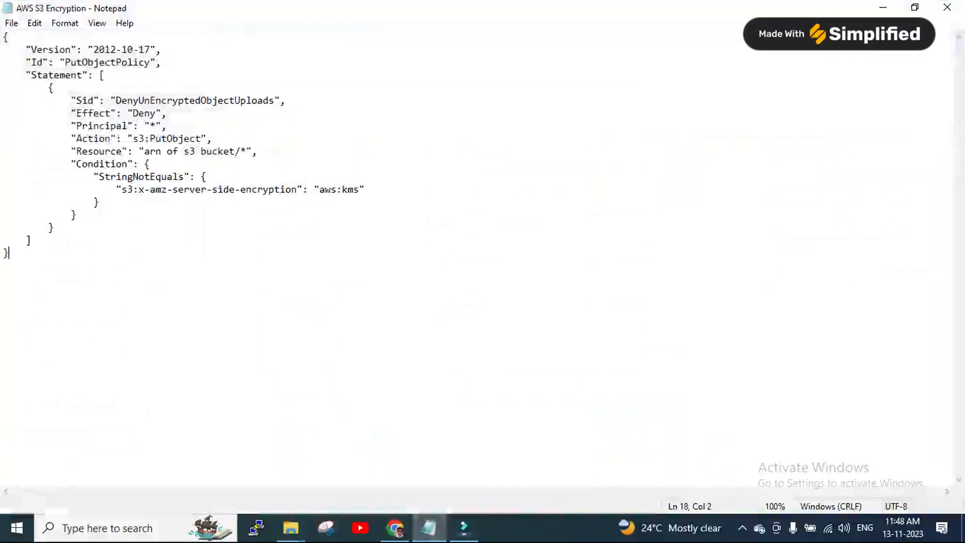
{"action": "left_click_drag", "start_coordinate": [71, 101], "coordinate": [285, 101]}
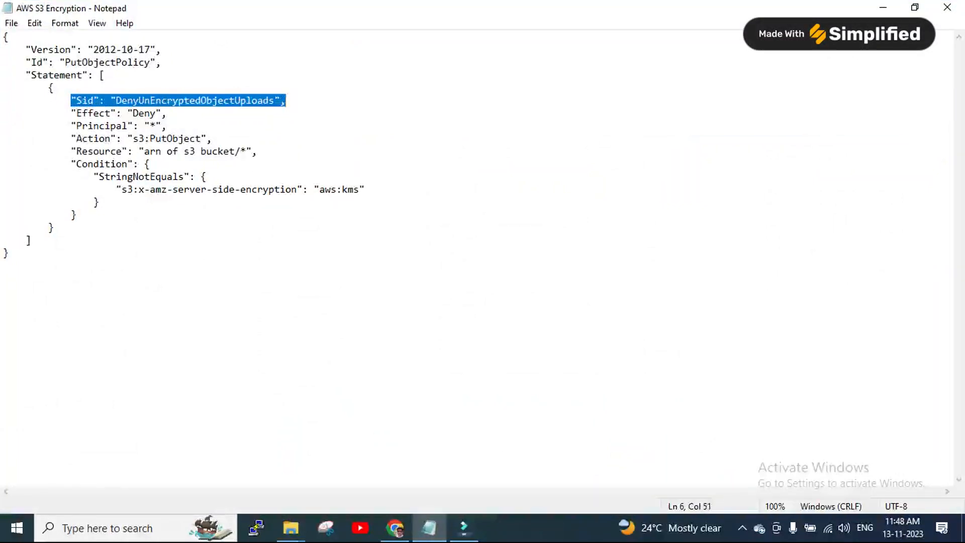
{"action": "left_click_drag", "start_coordinate": [77, 113], "coordinate": [156, 113]}
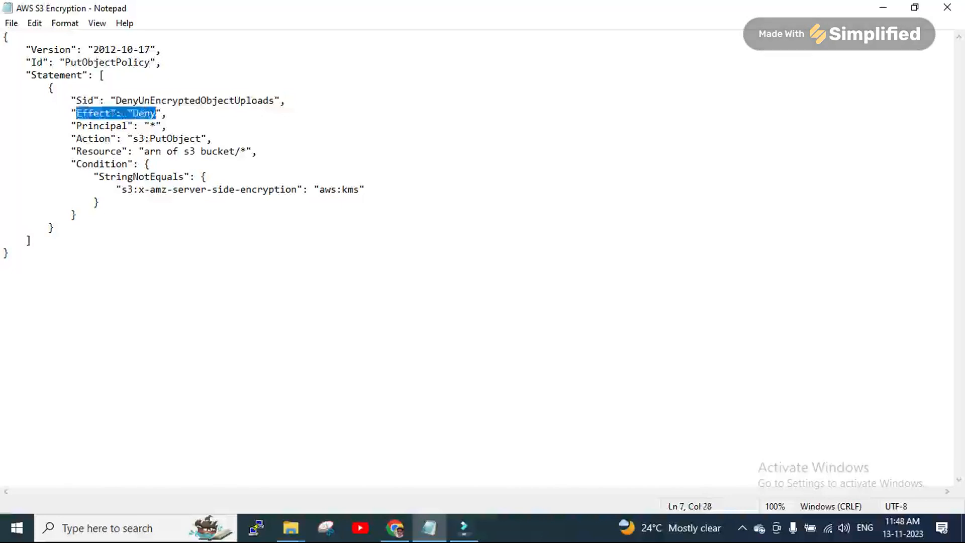
{"action": "left_click_drag", "start_coordinate": [76, 126], "coordinate": [206, 138]}
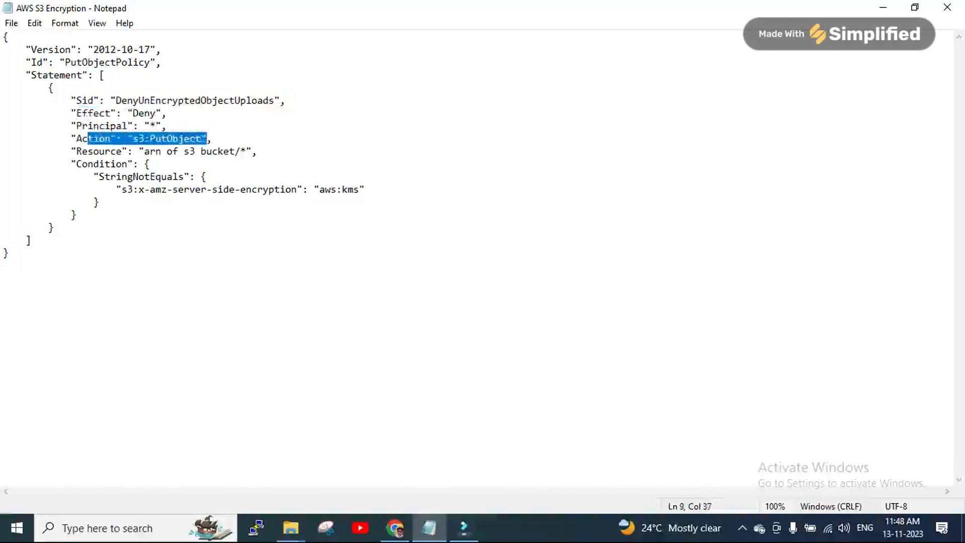
{"action": "left_click", "coordinate": [140, 138]}
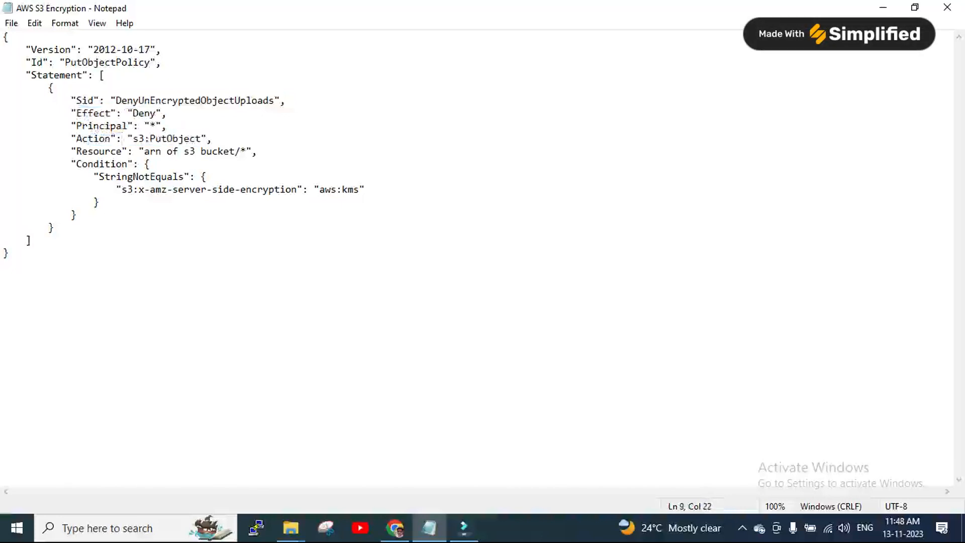
{"action": "left_click_drag", "start_coordinate": [132, 138], "coordinate": [202, 139]}
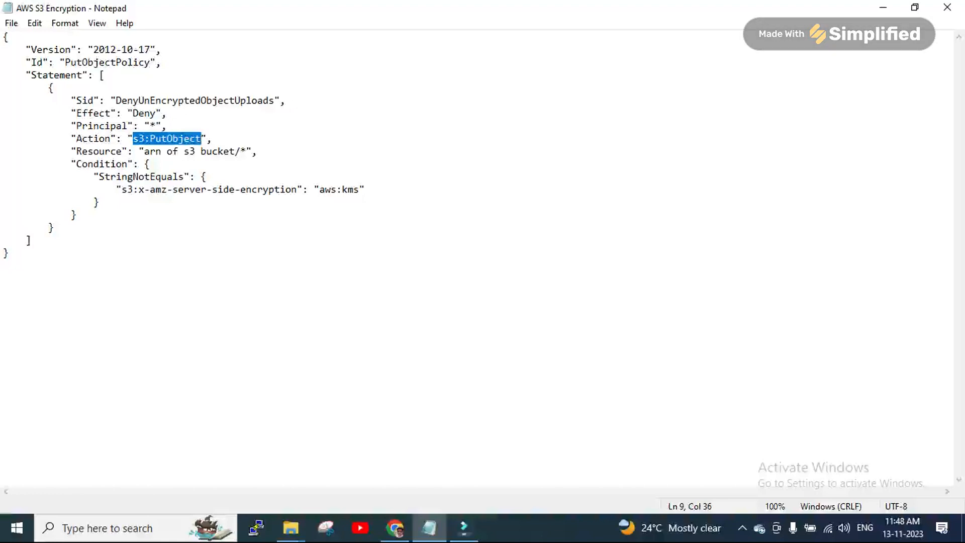
{"action": "left_click", "coordinate": [150, 150]}
{"action": "left_click_drag", "start_coordinate": [82, 151], "coordinate": [251, 152]}
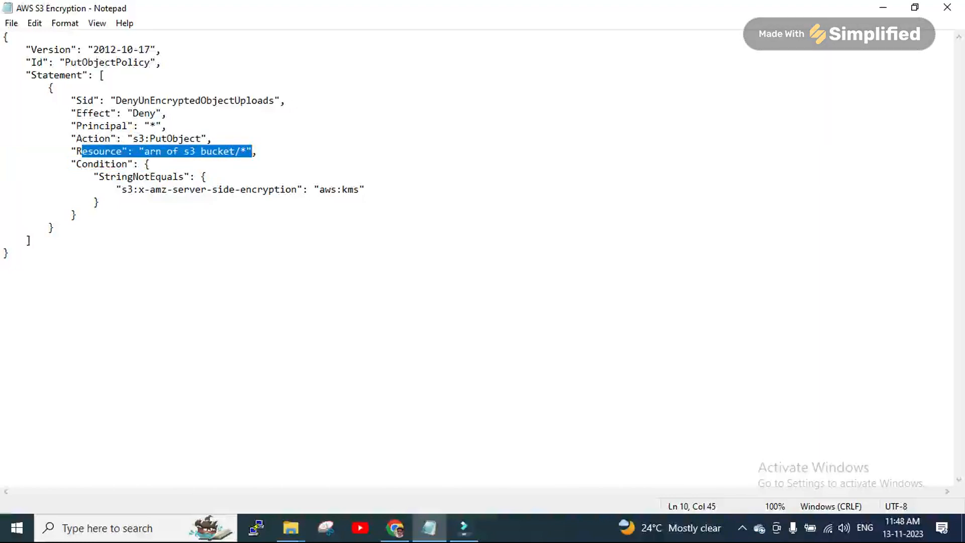
{"action": "left_click_drag", "start_coordinate": [320, 190], "coordinate": [366, 190]}
{"action": "left_click", "coordinate": [31, 240]}
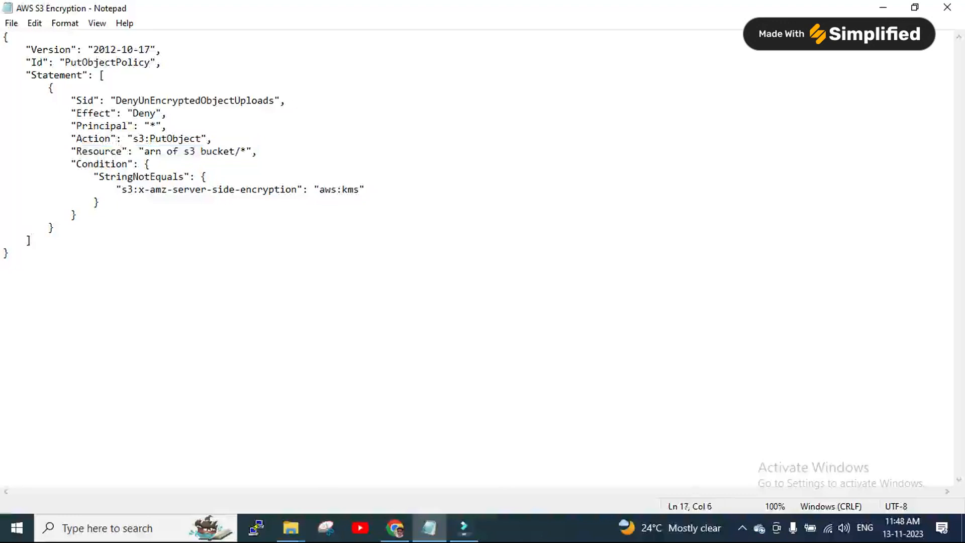
{"action": "left_click_drag", "start_coordinate": [133, 113], "coordinate": [156, 113]}
{"action": "left_click", "coordinate": [55, 227]}
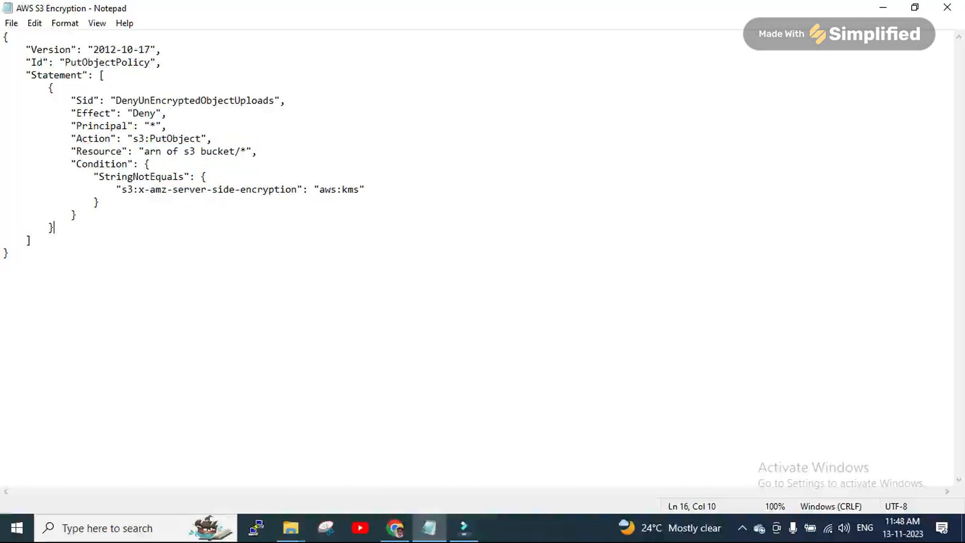
{"action": "left_click", "coordinate": [31, 240]}
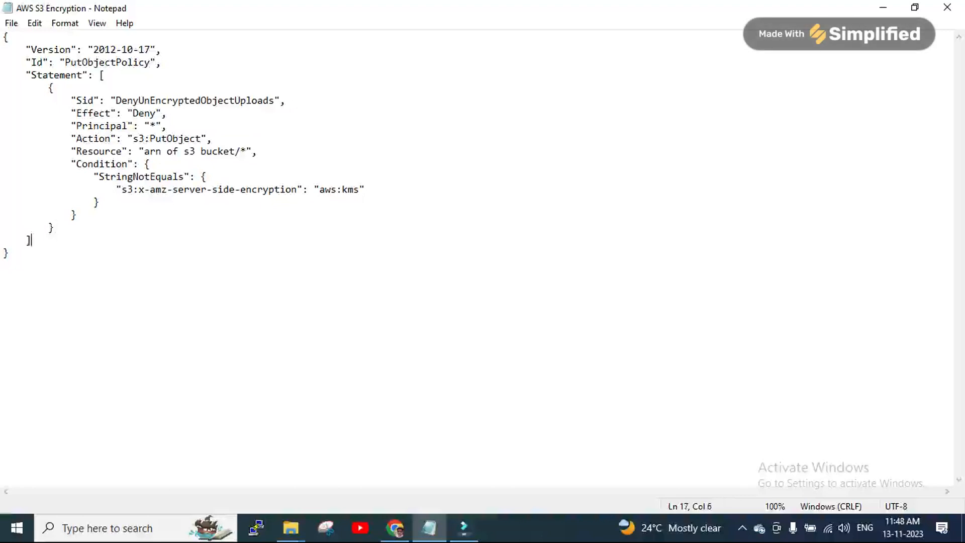
{"action": "left_click_drag", "start_coordinate": [167, 189], "coordinate": [364, 189]}
{"action": "left_click", "coordinate": [55, 228]}
{"action": "left_click", "coordinate": [395, 528]}
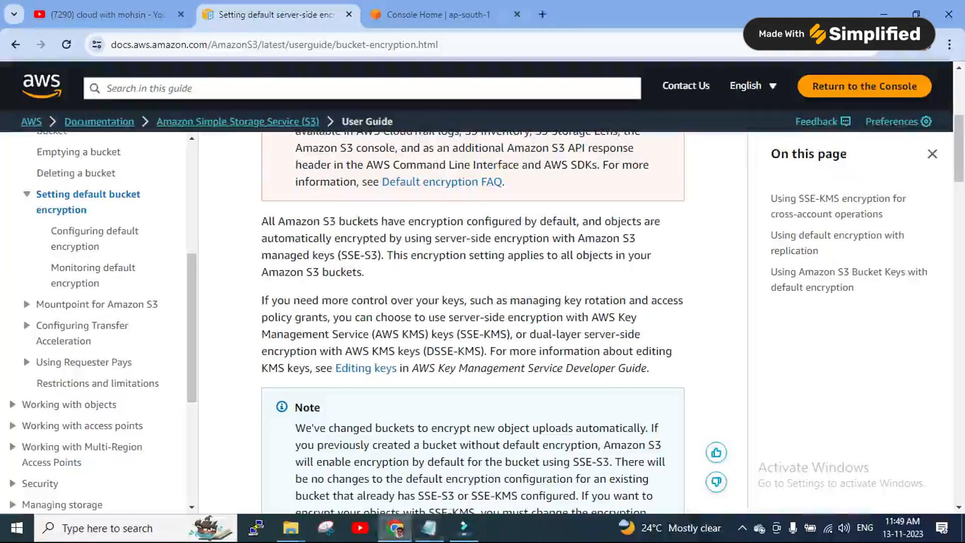
Go to Console Home and open Amazon S3 from Recently visited
{"action": "key", "text": "ctrl+Tab"}
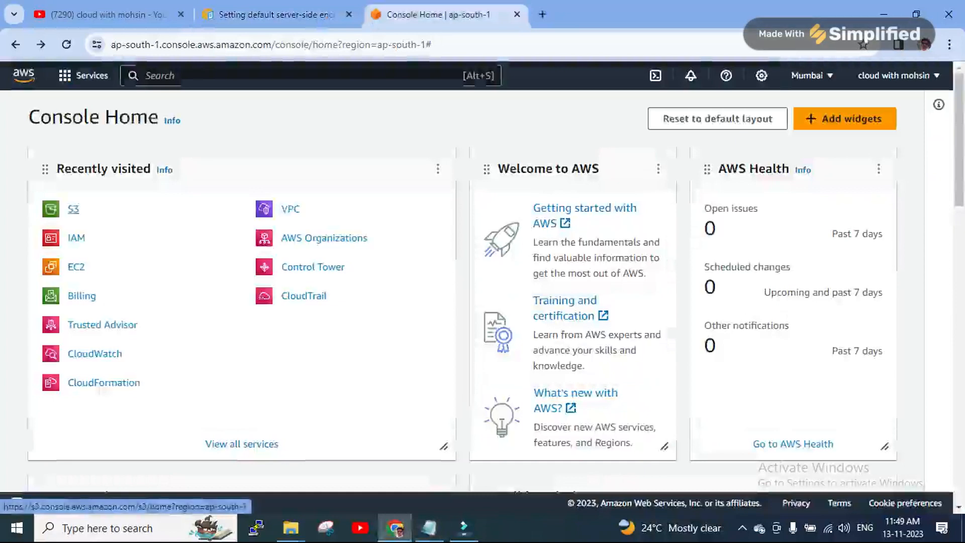
{"action": "left_click", "coordinate": [73, 209]}
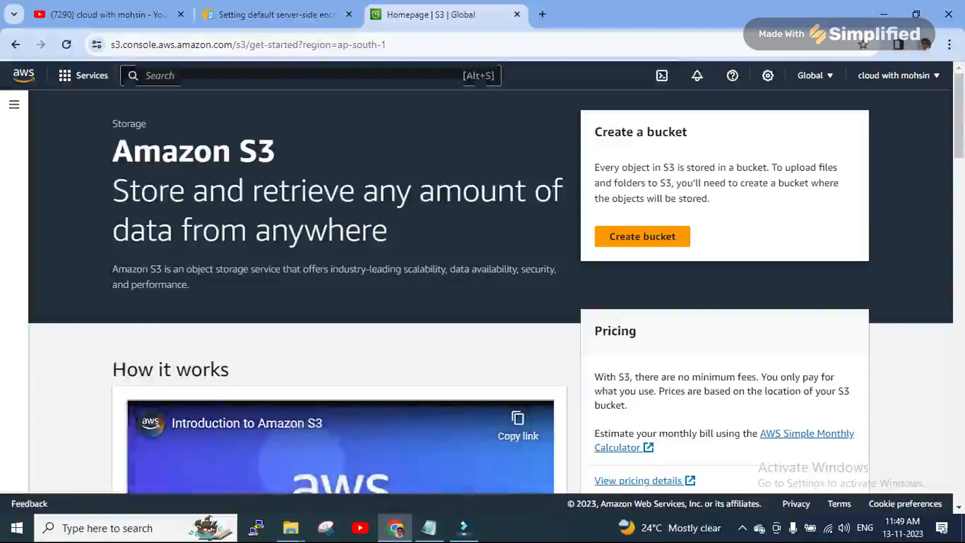
Start a new bucket named 'ms01bjgbeguhggbb' and review its SSE-S3 default encryption
{"action": "scroll", "coordinate": [491, 291], "scroll_direction": "down", "scroll_amount": 1}
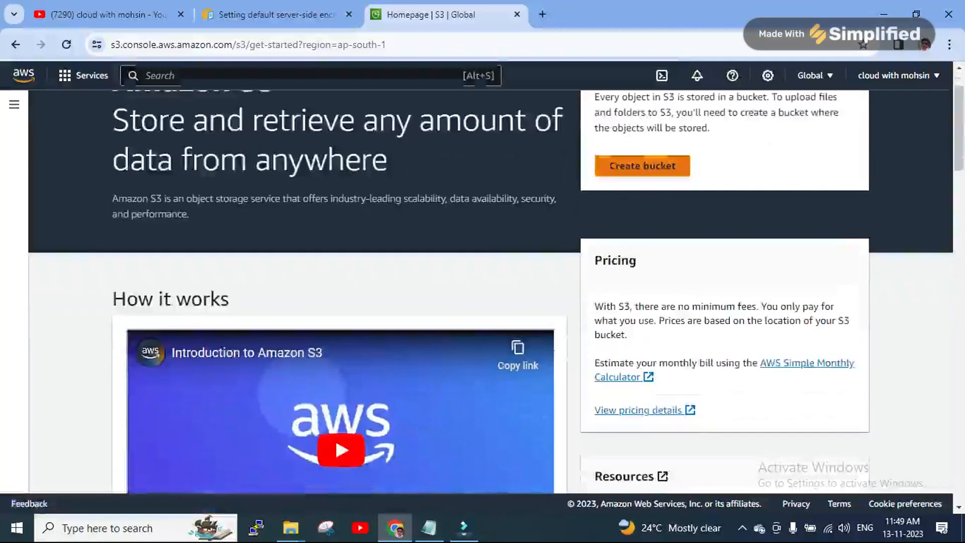
{"action": "left_click", "coordinate": [643, 165]}
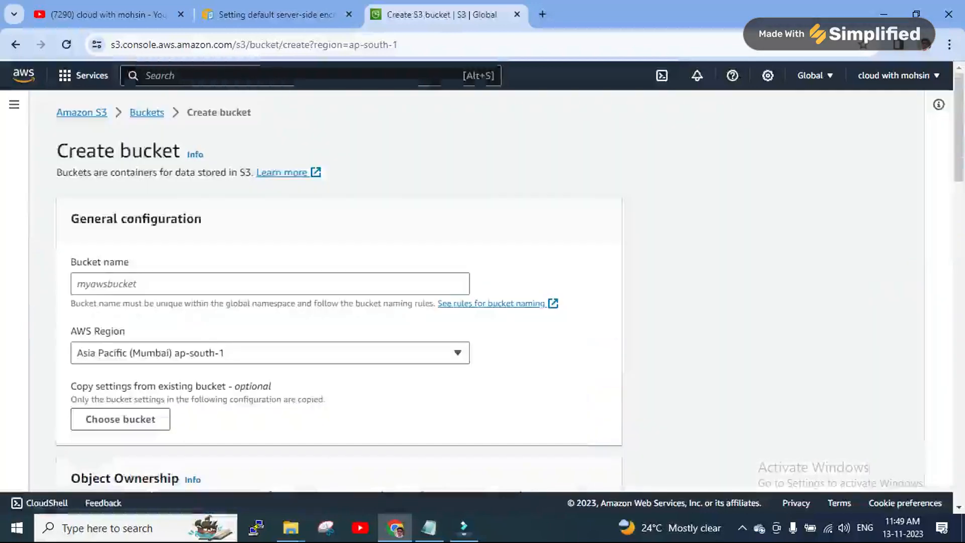
{"action": "left_click", "coordinate": [270, 283]}
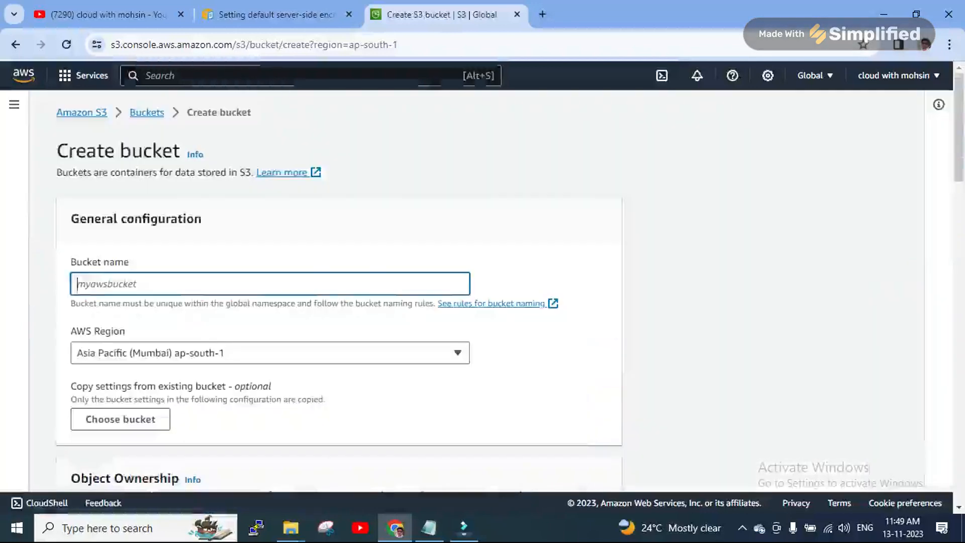
{"action": "type", "text": "ms01b"}
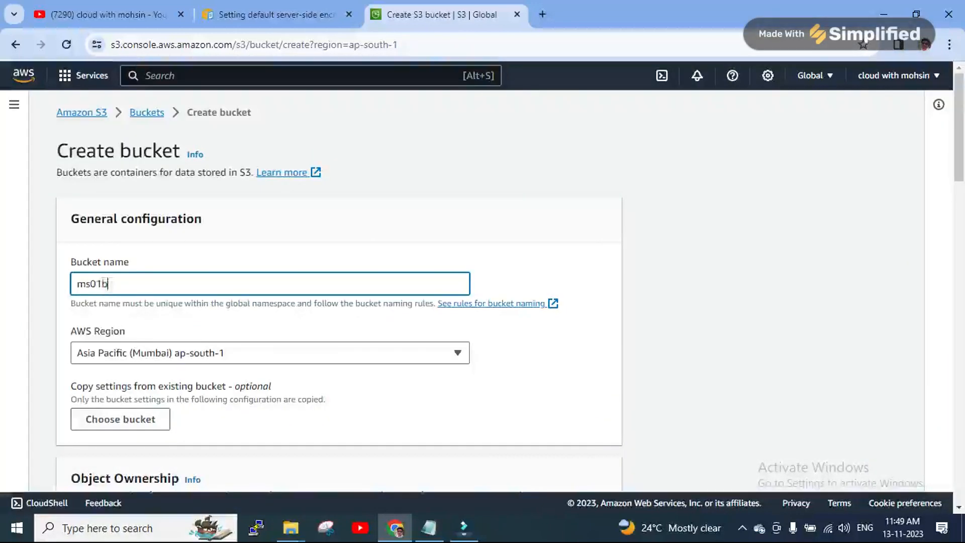
{"action": "type", "text": "jgbeguhggbb"}
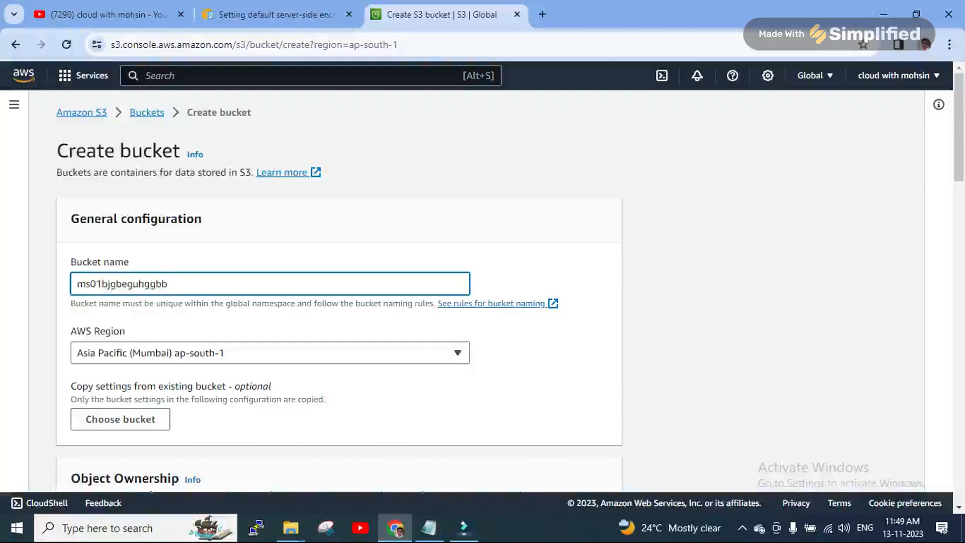
{"action": "scroll", "coordinate": [483, 292], "scroll_direction": "down", "scroll_amount": 3}
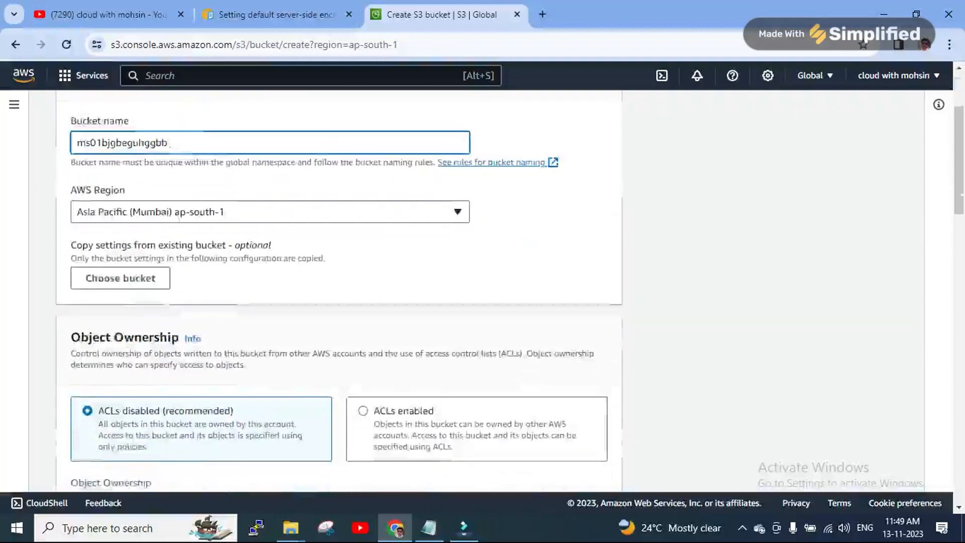
{"action": "scroll", "coordinate": [483, 292], "scroll_direction": "down", "scroll_amount": 5}
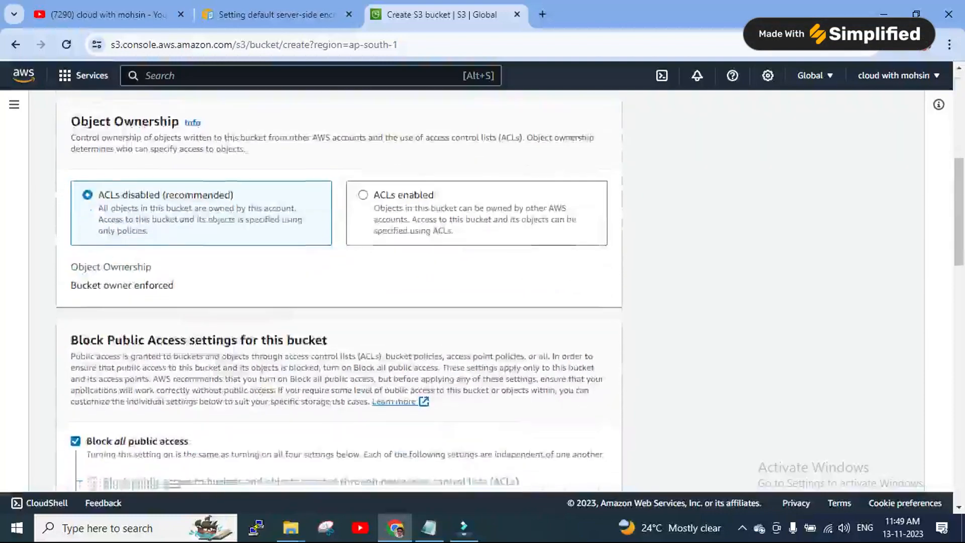
{"action": "scroll", "coordinate": [482, 292], "scroll_direction": "down", "scroll_amount": 10}
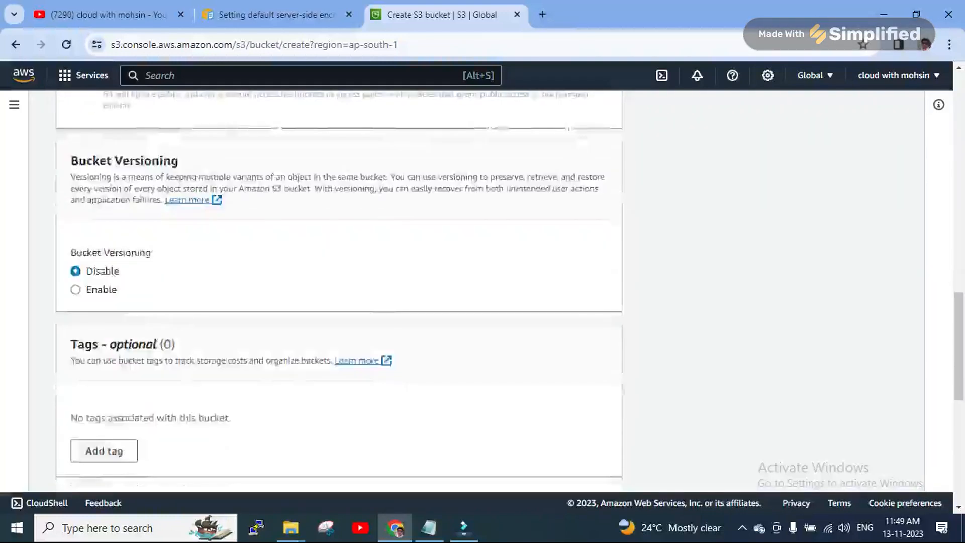
{"action": "scroll", "coordinate": [339, 291], "scroll_direction": "down", "scroll_amount": 10}
{"action": "scroll", "coordinate": [339, 291], "scroll_direction": "up", "scroll_amount": 4}
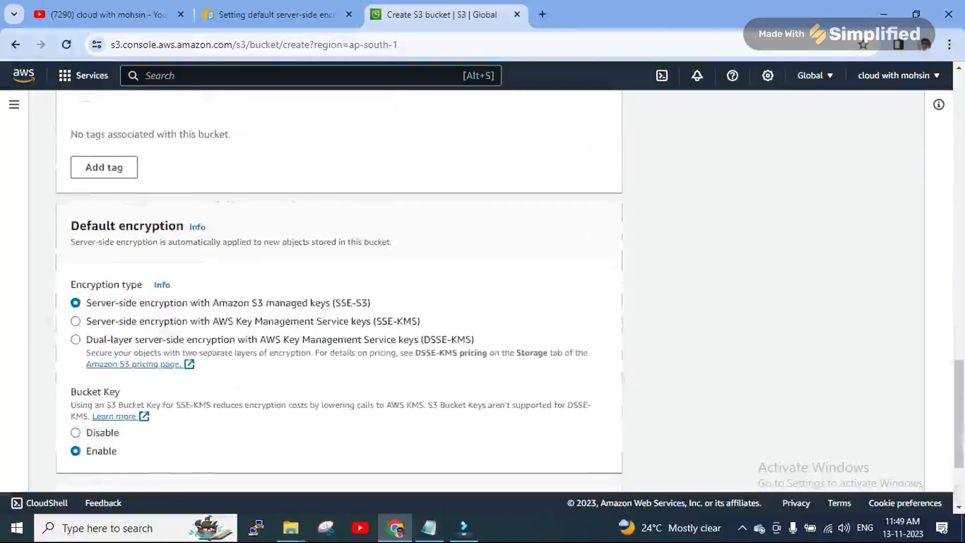
{"action": "left_click_drag", "start_coordinate": [332, 303], "coordinate": [371, 302]}
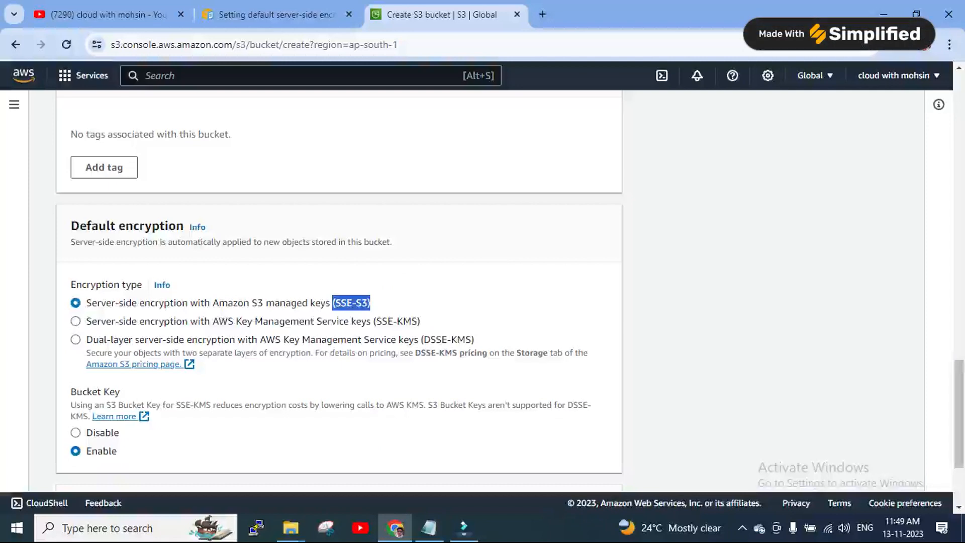
{"action": "scroll", "coordinate": [339, 291], "scroll_direction": "down", "scroll_amount": 3}
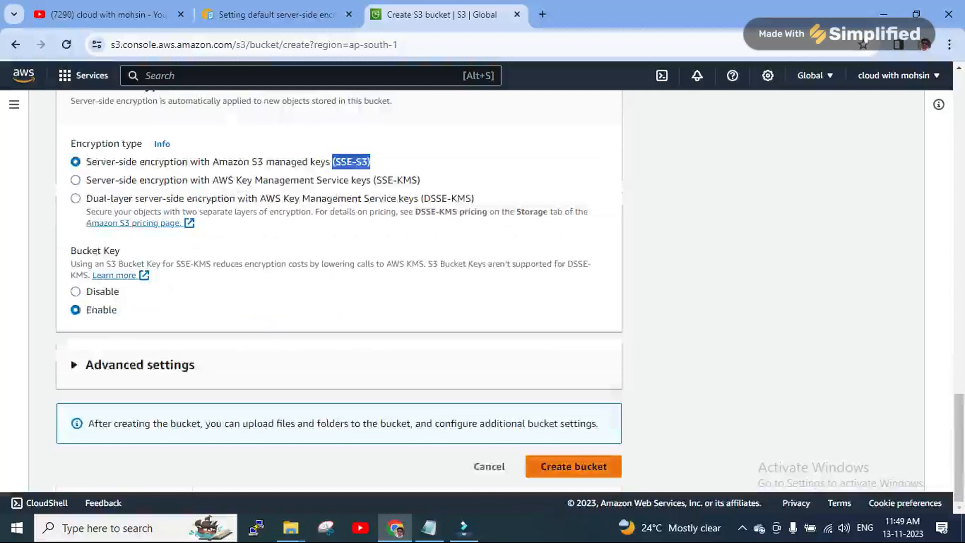
{"action": "scroll", "coordinate": [339, 292], "scroll_direction": "up", "scroll_amount": 1}
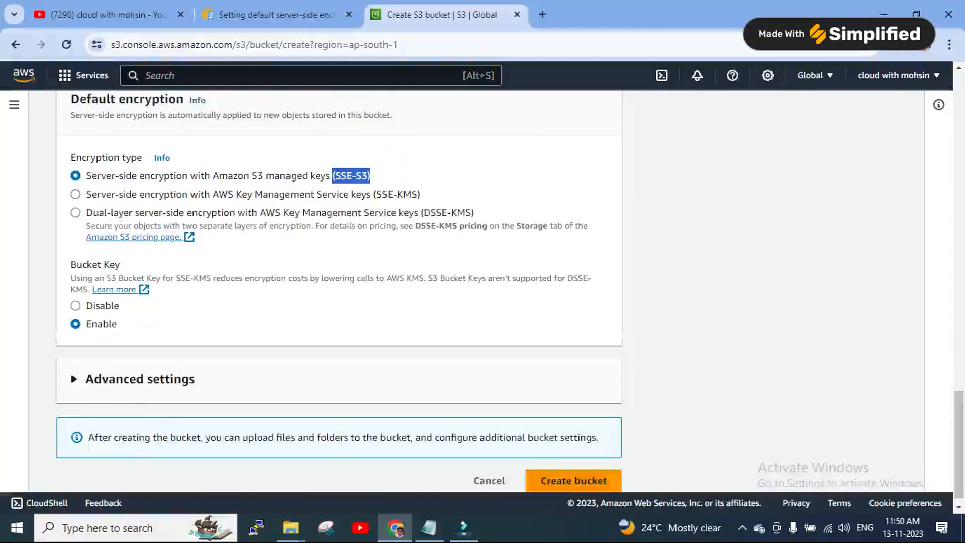
{"action": "scroll", "coordinate": [338, 291], "scroll_direction": "up", "scroll_amount": 20}
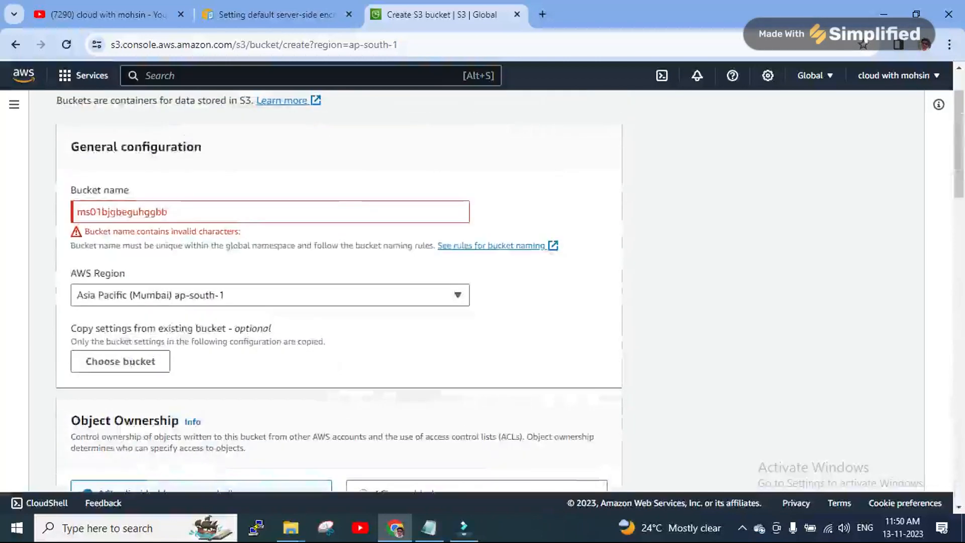
Fix the bucket name to 'ms01bjgbeguhggbbdvhvc' and create the bucket
{"action": "left_click", "coordinate": [173, 212]}
{"action": "left_click_drag", "start_coordinate": [173, 212], "coordinate": [127, 212]}
{"action": "left_click", "coordinate": [171, 212]}
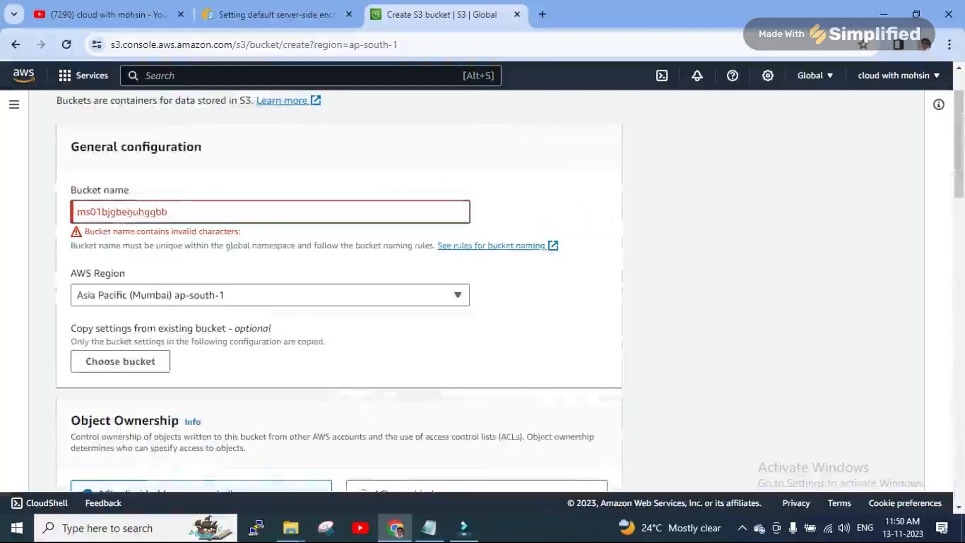
{"action": "key", "text": "BackSpace"}
{"action": "type", "text": "dvhvc"}
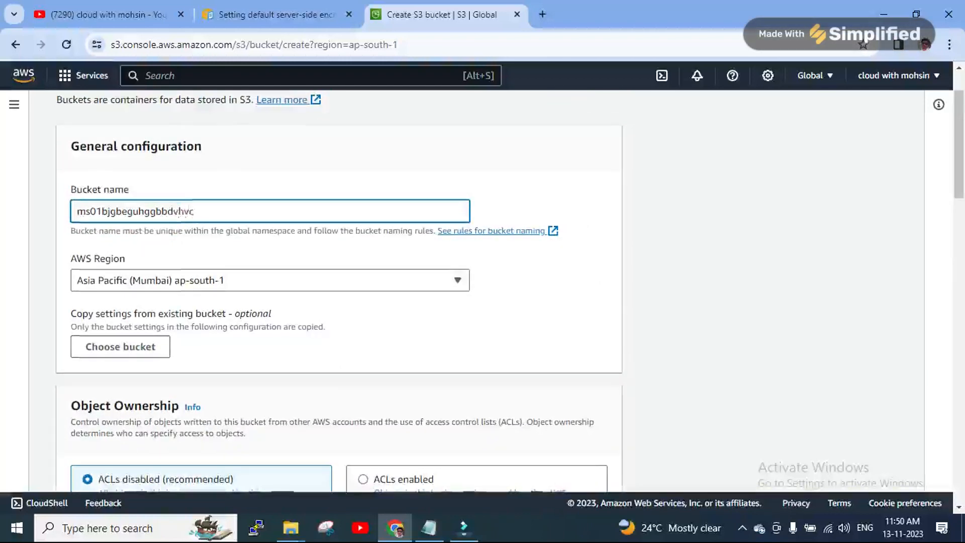
{"action": "scroll", "coordinate": [339, 290], "scroll_direction": "down", "scroll_amount": 17}
{"action": "left_click", "coordinate": [573, 467]}
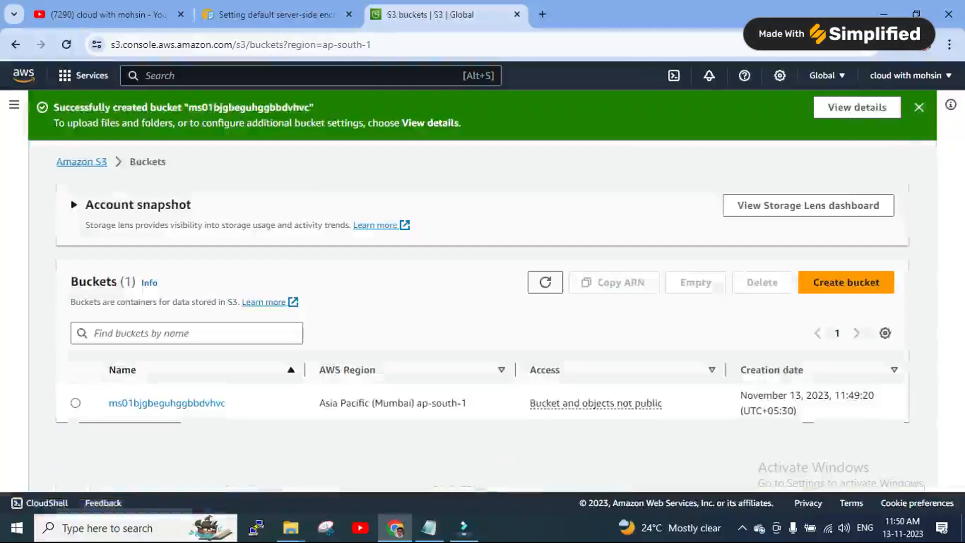
Open bucket ms01bjgbeguhggbbdvhvc and add the cats file from the Desktop to an upload
{"action": "left_click", "coordinate": [166, 403]}
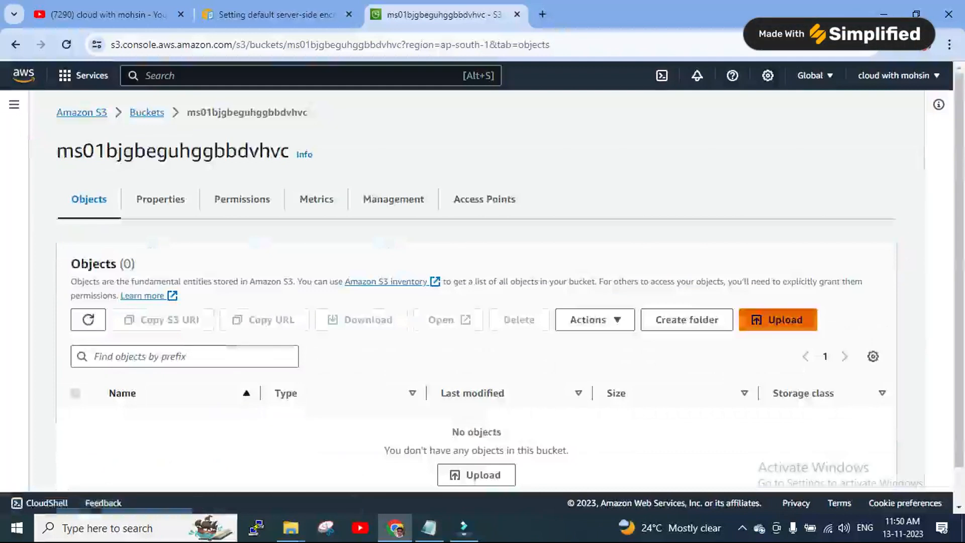
{"action": "left_click", "coordinate": [778, 320]}
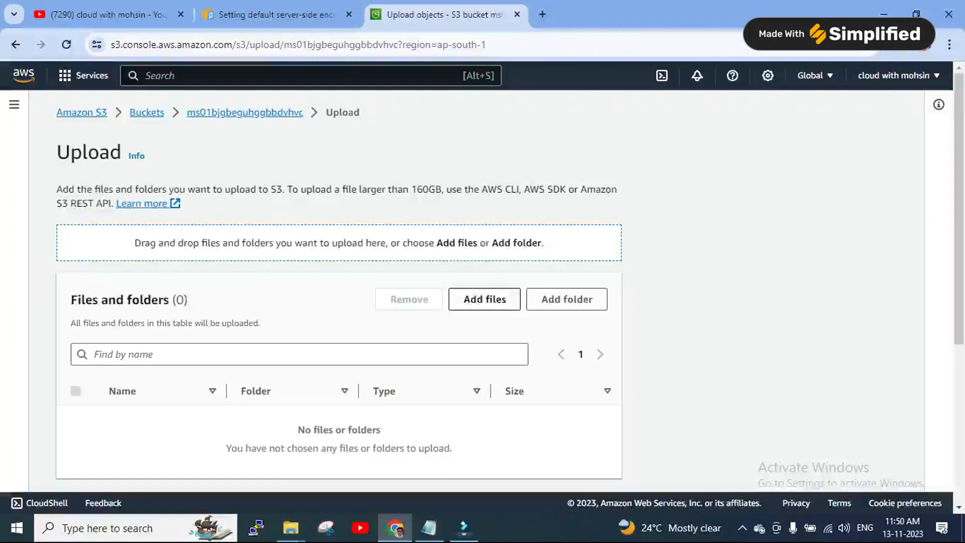
{"action": "left_click", "coordinate": [485, 299]}
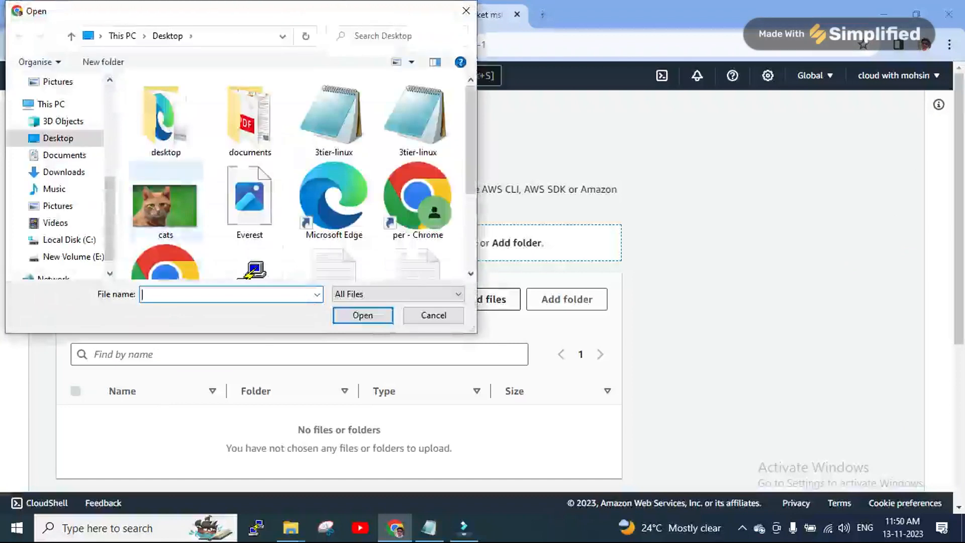
{"action": "left_click", "coordinate": [165, 205]}
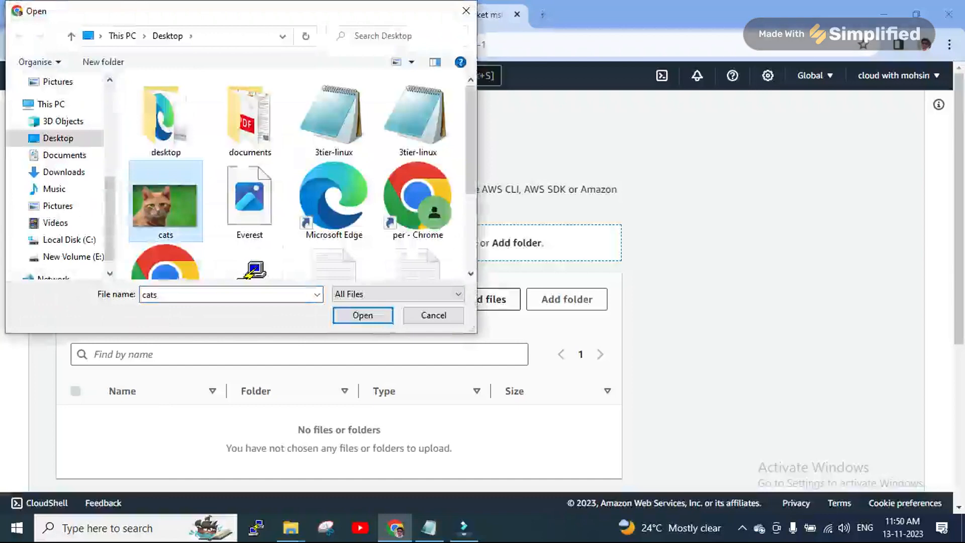
{"action": "key", "text": "shift+F10"}
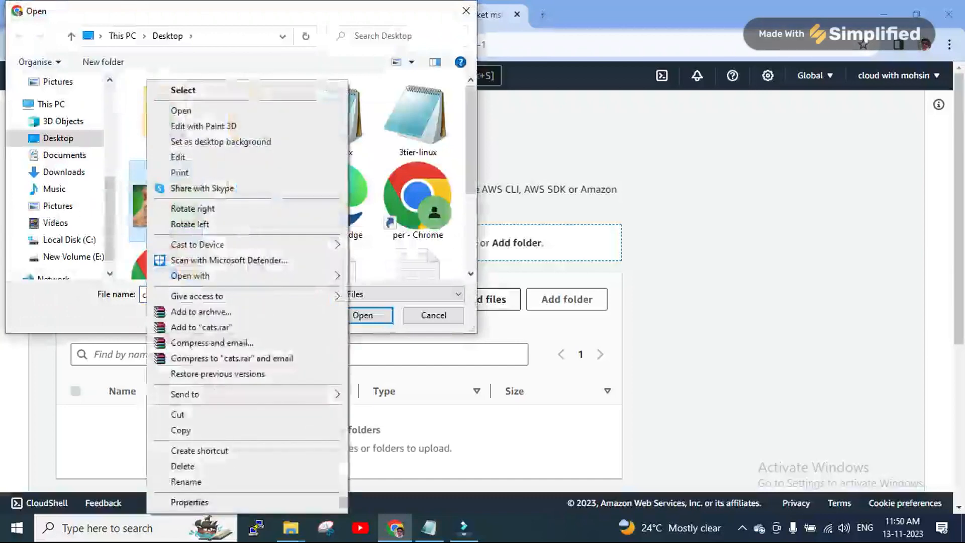
{"action": "key", "text": "Escape"}
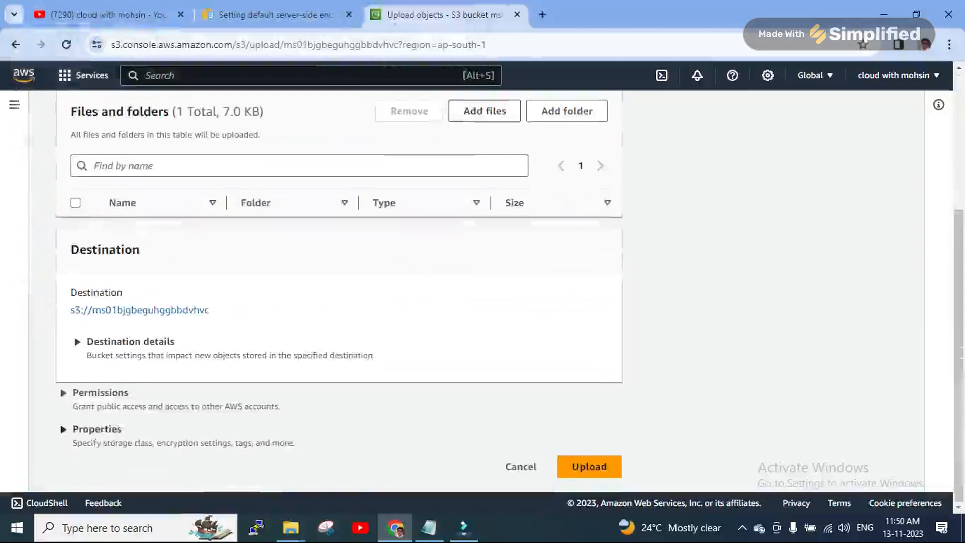
Expand the upload properties and choose Specify an encryption key for server-side encryption
{"action": "left_click", "coordinate": [96, 429]}
{"action": "scroll", "coordinate": [339, 290], "scroll_direction": "down", "scroll_amount": 4}
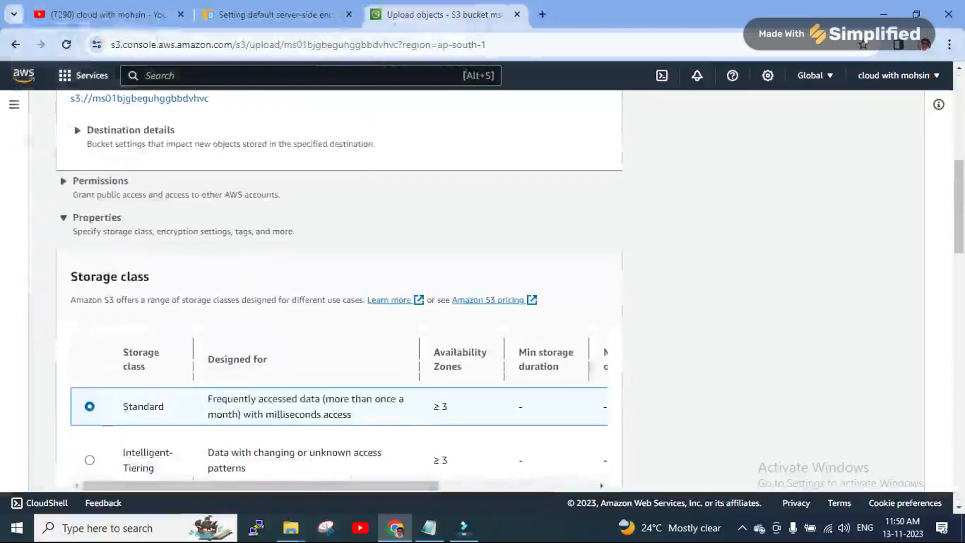
{"action": "scroll", "coordinate": [339, 291], "scroll_direction": "down", "scroll_amount": 3}
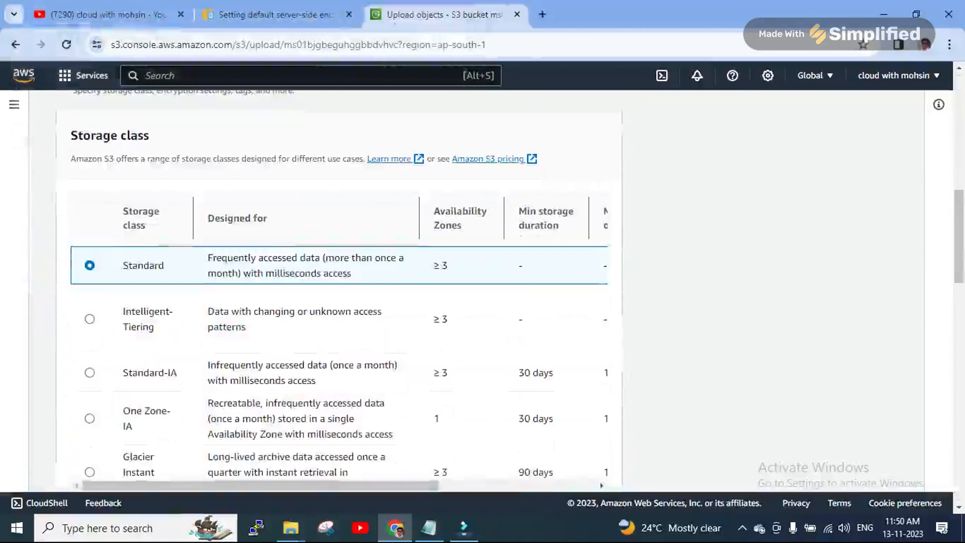
{"action": "scroll", "coordinate": [339, 290], "scroll_direction": "down", "scroll_amount": 1}
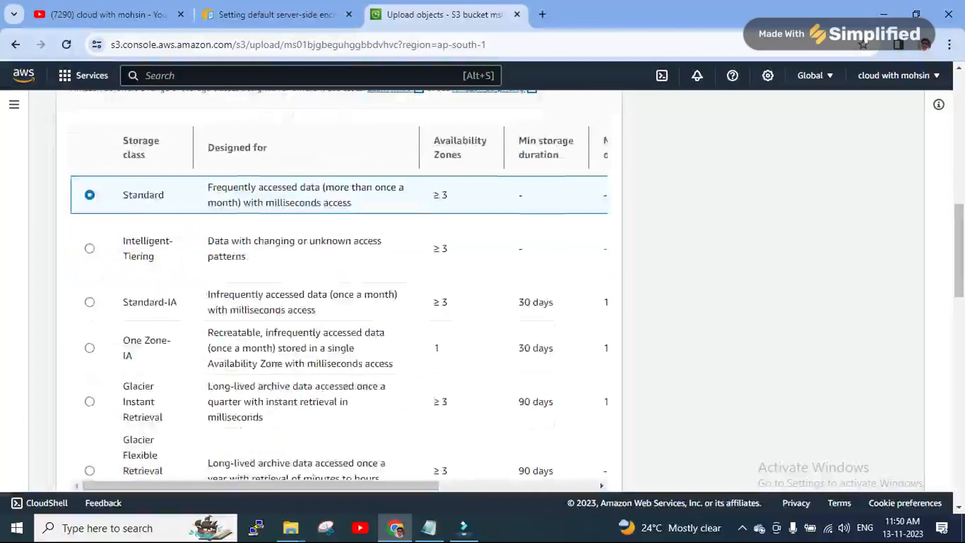
{"action": "scroll", "coordinate": [339, 290], "scroll_direction": "down", "scroll_amount": 1}
{"action": "scroll", "coordinate": [336, 292], "scroll_direction": "down", "scroll_amount": 2}
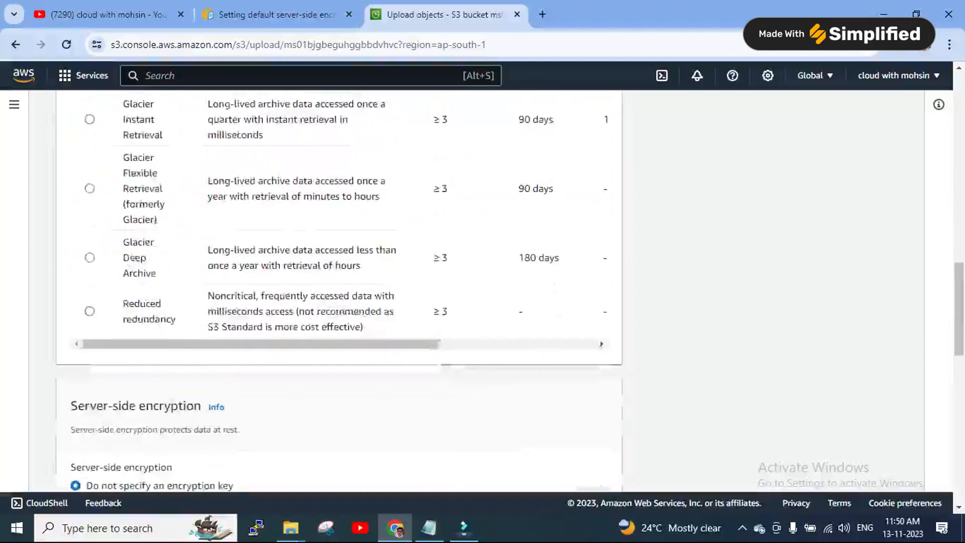
{"action": "scroll", "coordinate": [337, 291], "scroll_direction": "up", "scroll_amount": 10}
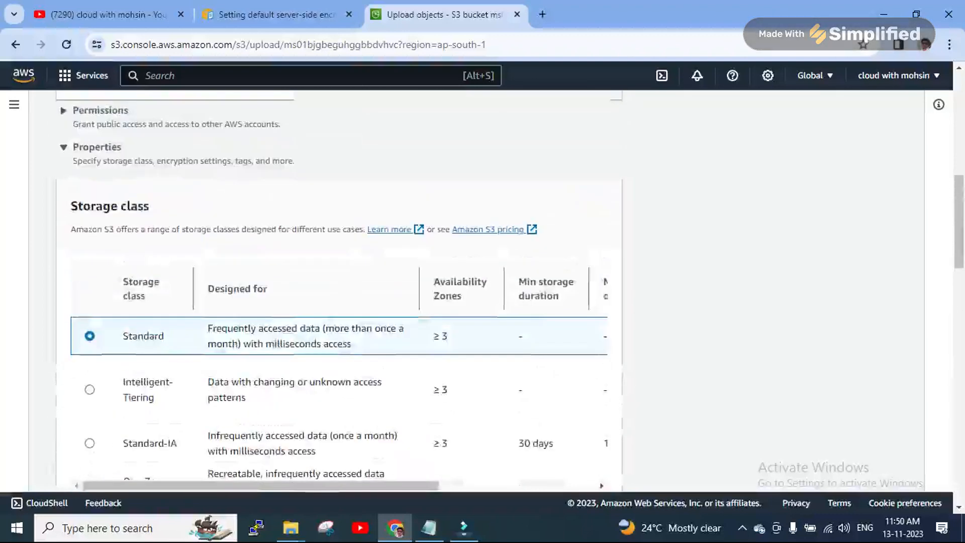
{"action": "scroll", "coordinate": [337, 292], "scroll_direction": "down", "scroll_amount": 10}
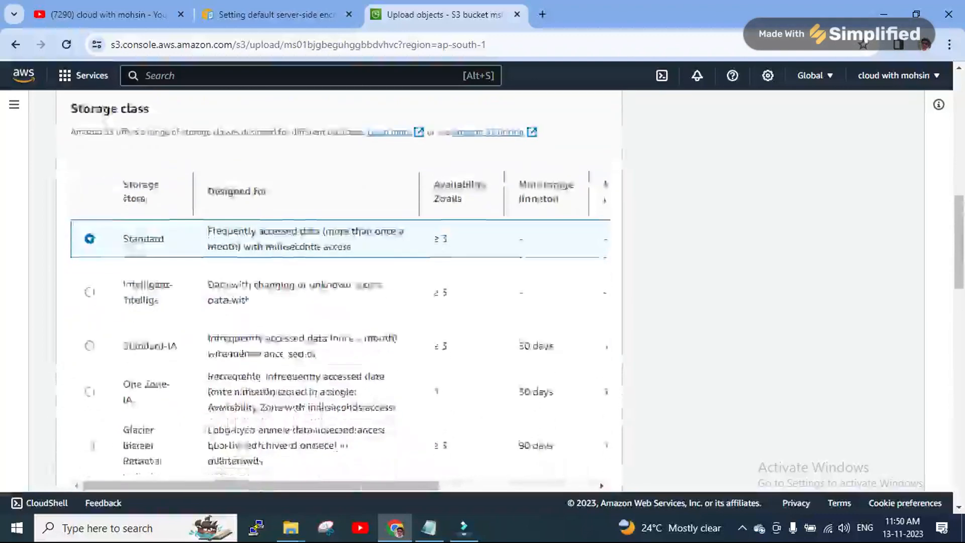
{"action": "scroll", "coordinate": [337, 292], "scroll_direction": "down", "scroll_amount": 4}
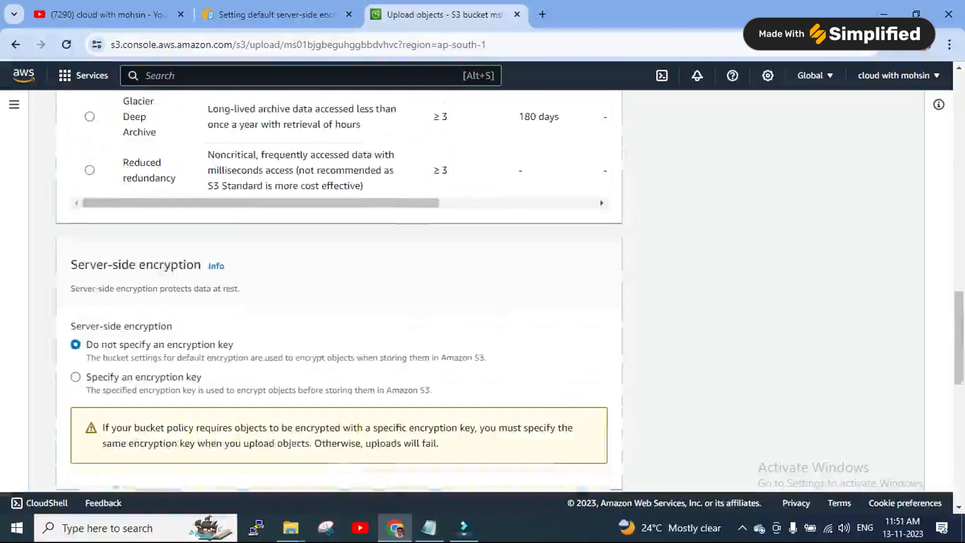
{"action": "scroll", "coordinate": [337, 291], "scroll_direction": "down", "scroll_amount": 1}
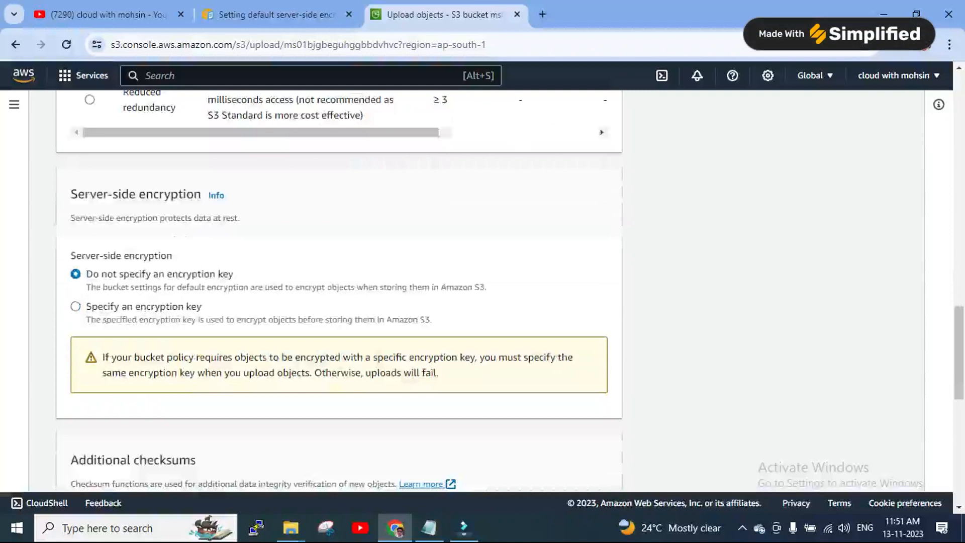
{"action": "left_click", "coordinate": [75, 306]}
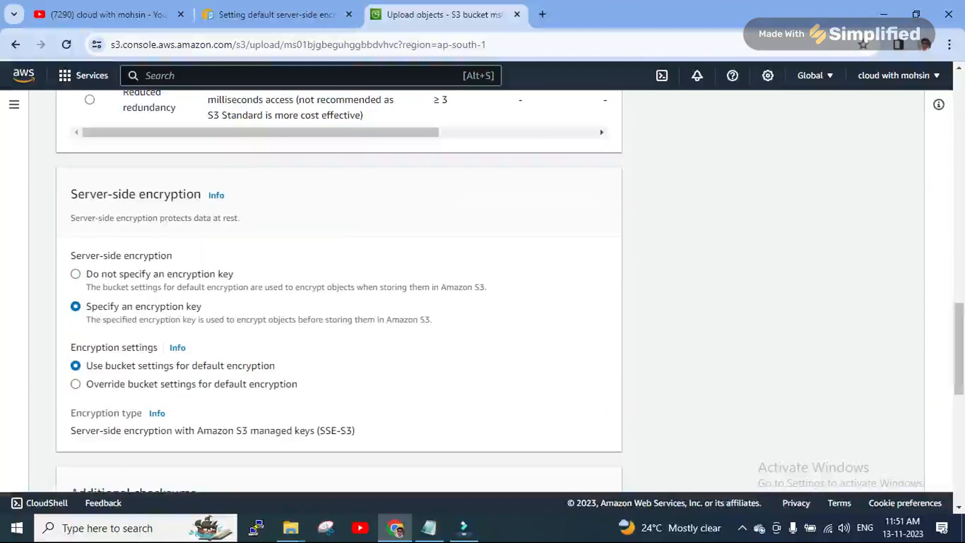
Keep S3 managed keys (SSE-S3) and upload the cats file
{"action": "left_click_drag", "start_coordinate": [196, 431], "coordinate": [327, 431]}
{"action": "left_click", "coordinate": [327, 431]}
{"action": "scroll", "coordinate": [340, 292], "scroll_direction": "down", "scroll_amount": 10}
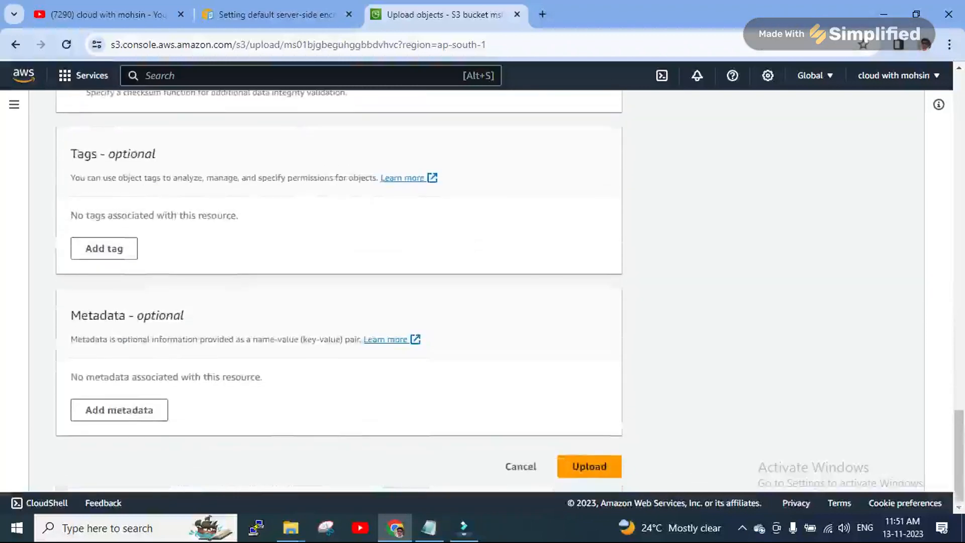
{"action": "left_click", "coordinate": [589, 466]}
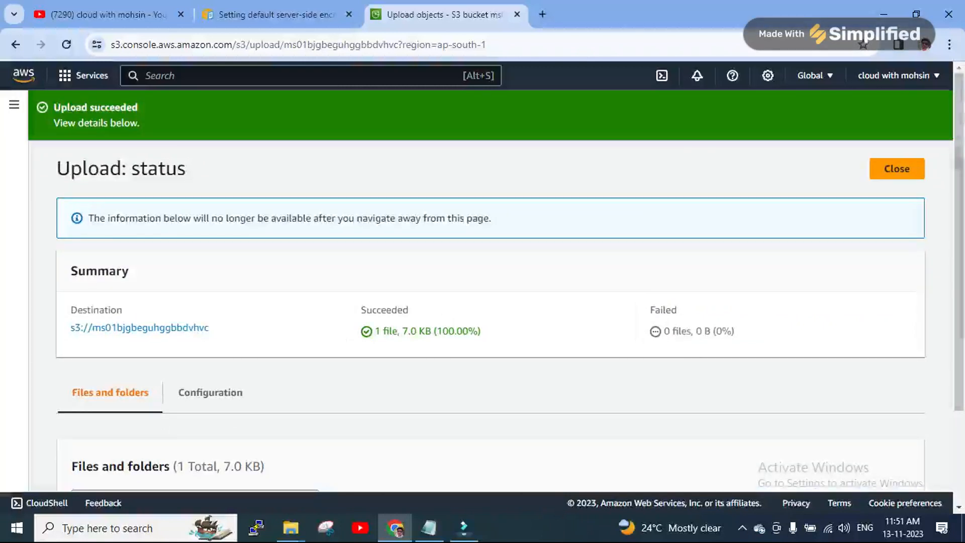
Return to the bucket and open the Bucket policy editor under Permissions
{"action": "left_click", "coordinate": [897, 169]}
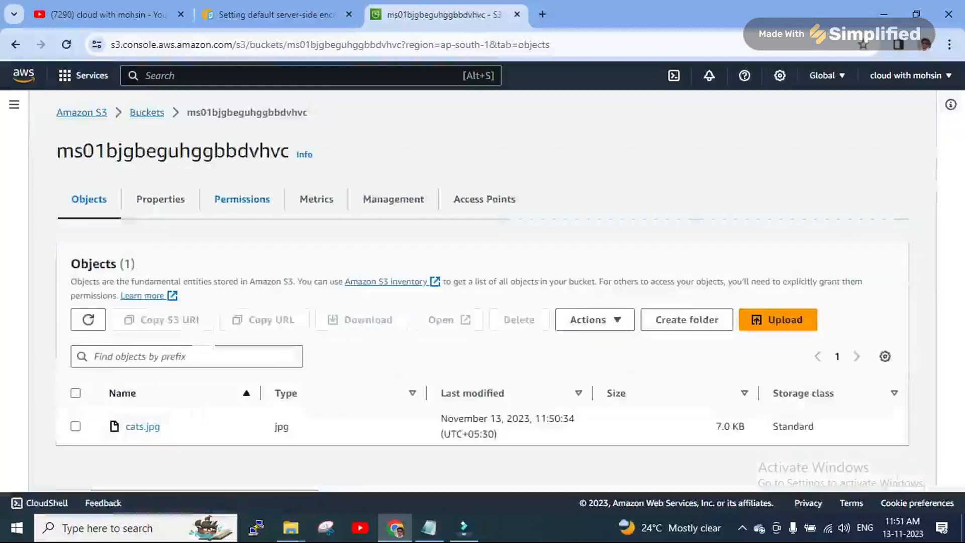
{"action": "left_click", "coordinate": [242, 199]}
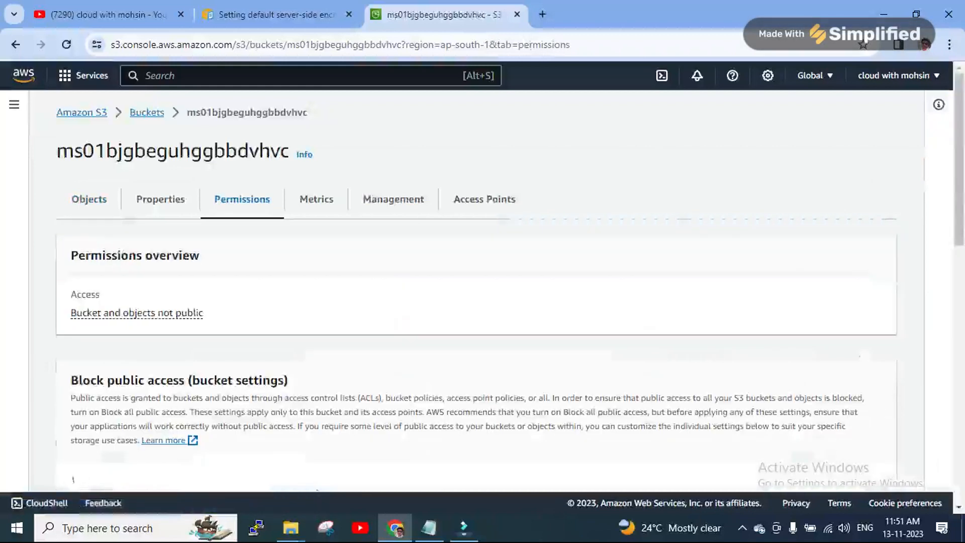
{"action": "scroll", "coordinate": [483, 287], "scroll_direction": "down", "scroll_amount": 5}
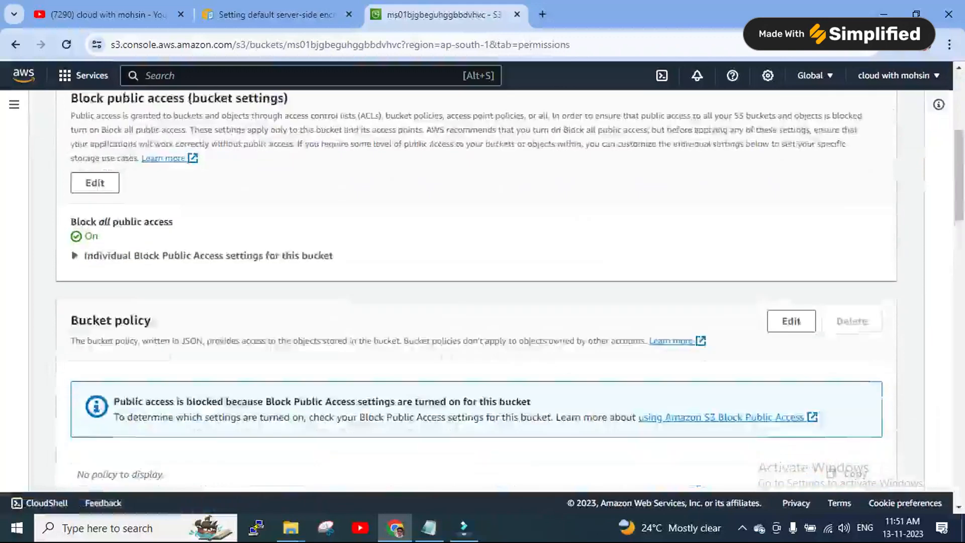
{"action": "scroll", "coordinate": [482, 287], "scroll_direction": "down", "scroll_amount": 3}
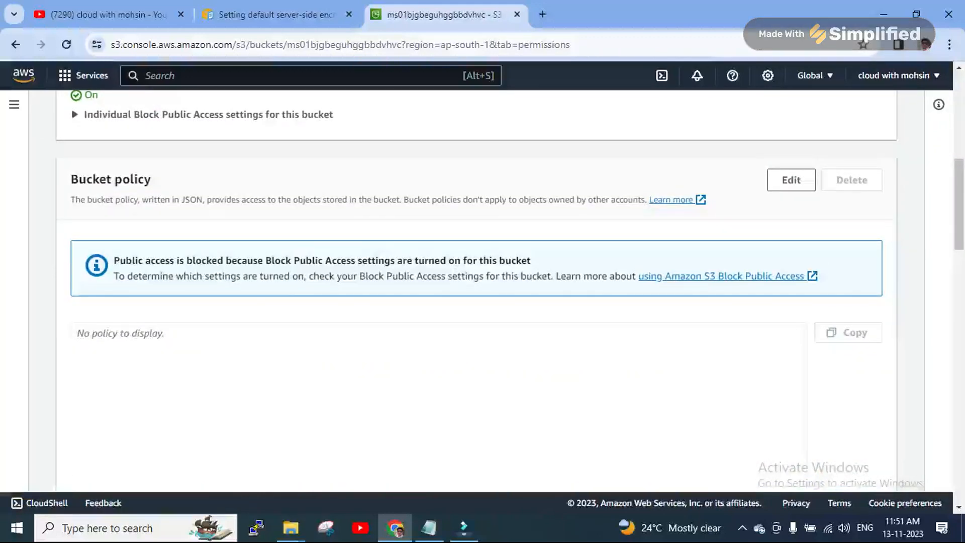
{"action": "left_click", "coordinate": [791, 180]}
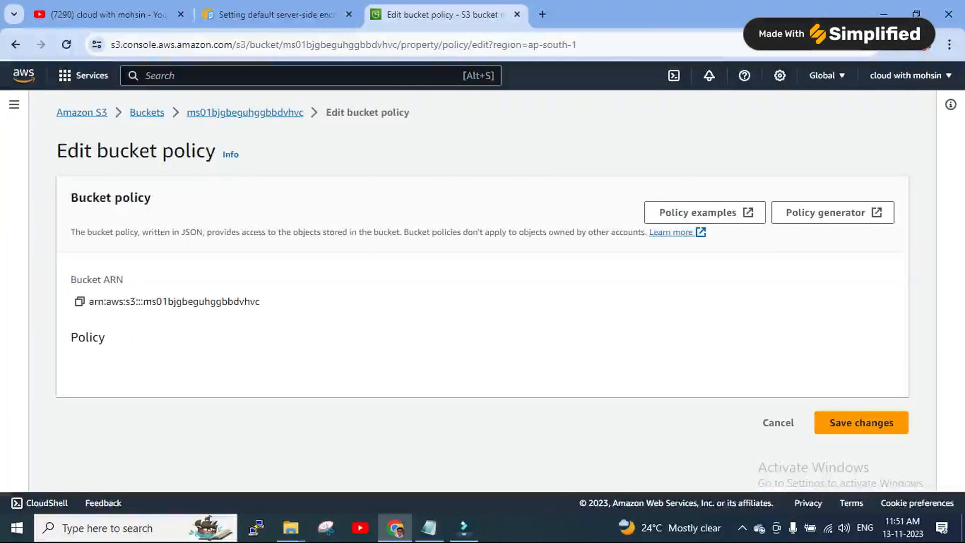
Copy the whole deny-unencrypted-uploads policy JSON from the Notepad file
{"action": "scroll", "coordinate": [483, 292], "scroll_direction": "down", "scroll_amount": 4}
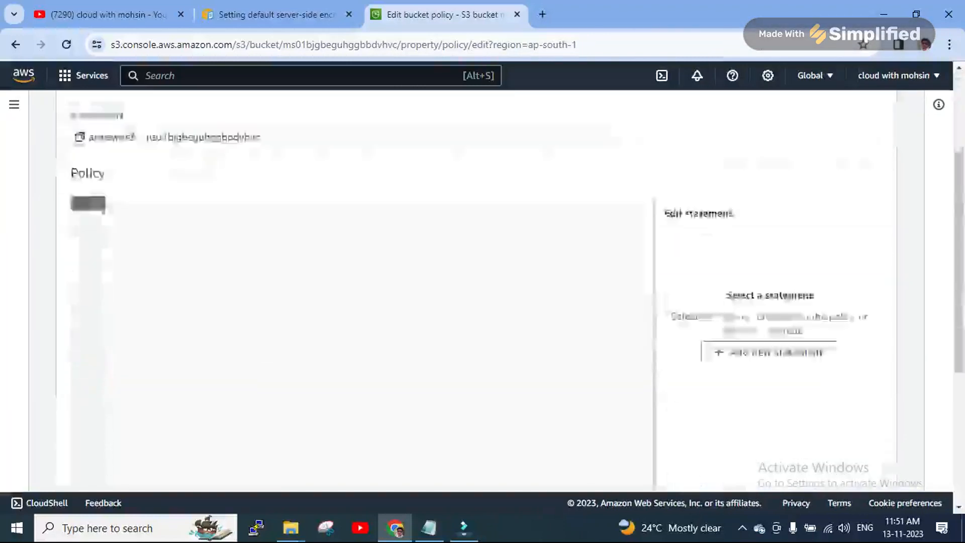
{"action": "left_click", "coordinate": [429, 528]}
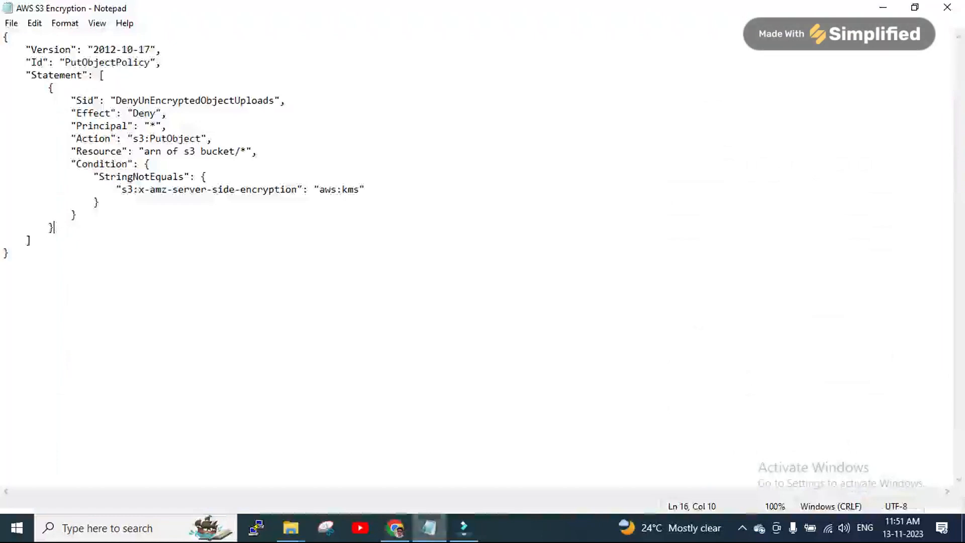
{"action": "left_click_drag", "start_coordinate": [11, 254], "coordinate": [4, 36]}
{"action": "right_click", "coordinate": [45, 70]}
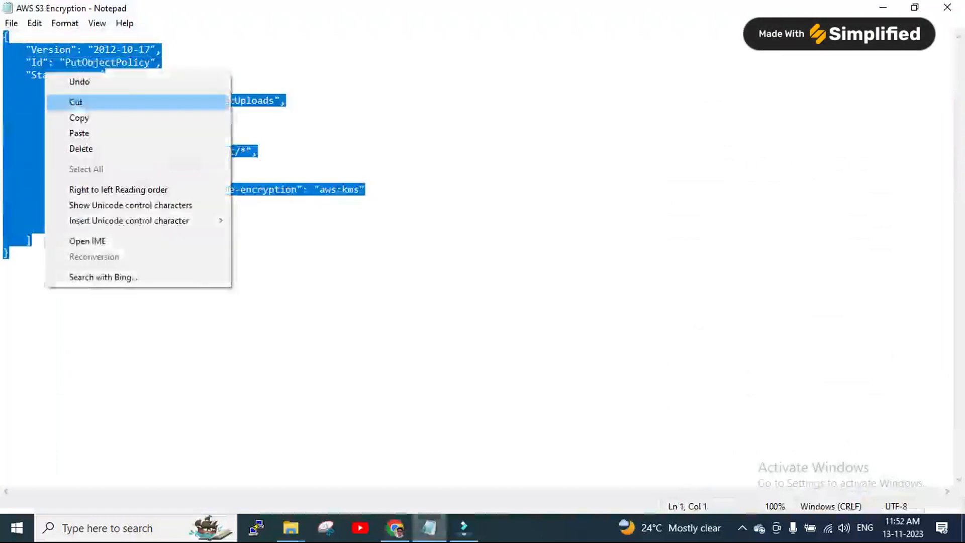
{"action": "left_click", "coordinate": [75, 116]}
{"action": "left_click", "coordinate": [883, 7]}
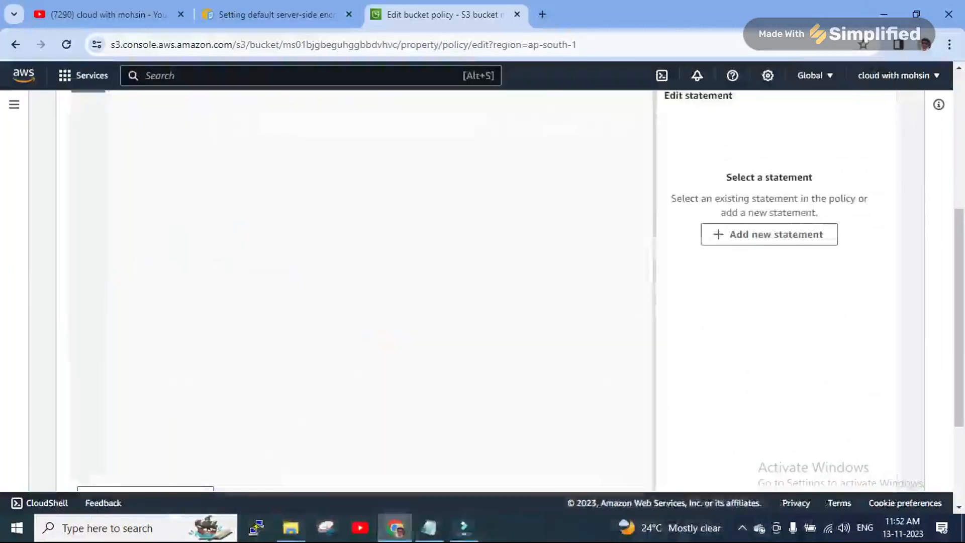
Paste the copied policy JSON into the empty bucket policy editor
{"action": "right_click", "coordinate": [148, 135]}
{"action": "left_click", "coordinate": [211, 264]}
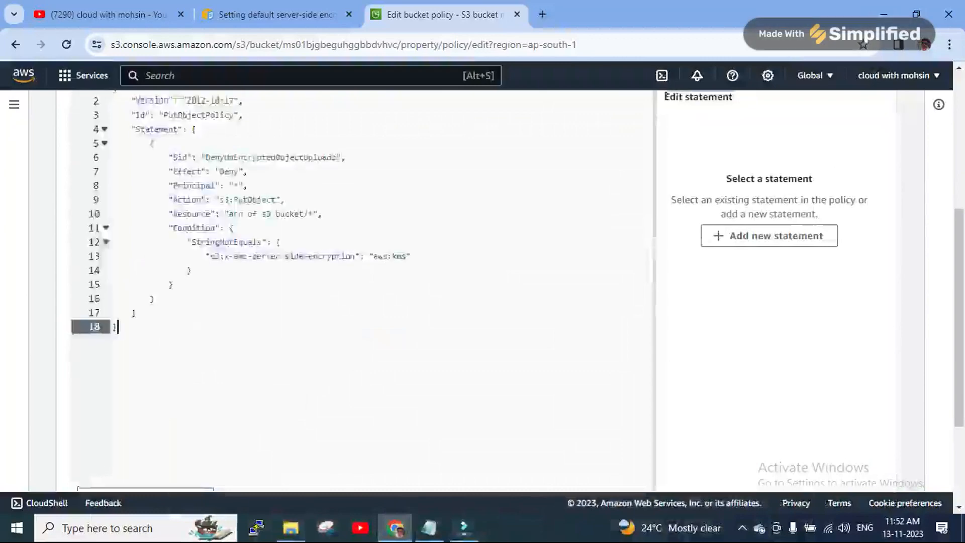
{"action": "scroll", "coordinate": [352, 276], "scroll_direction": "up", "scroll_amount": 5}
{"action": "scroll", "coordinate": [483, 276], "scroll_direction": "down", "scroll_amount": 4}
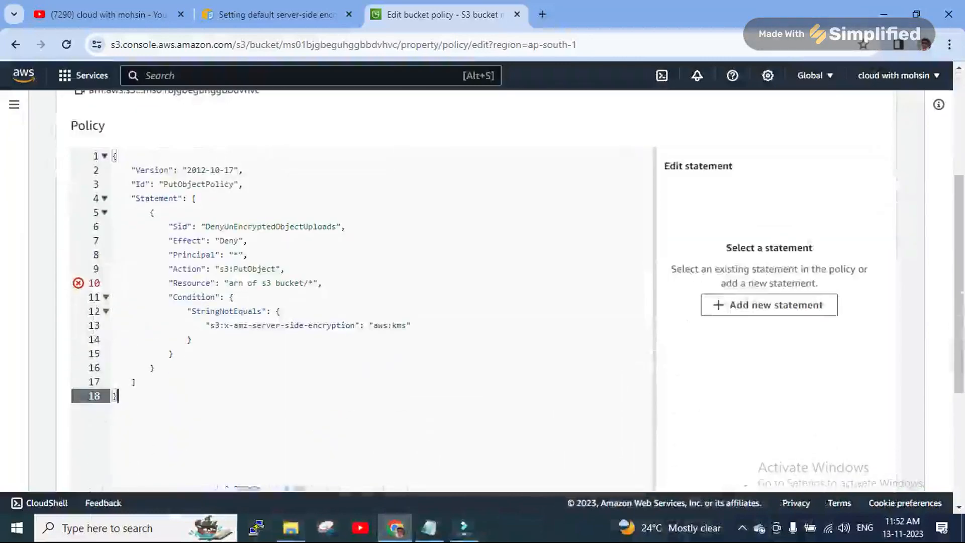
{"action": "scroll", "coordinate": [482, 277], "scroll_direction": "up", "scroll_amount": 4}
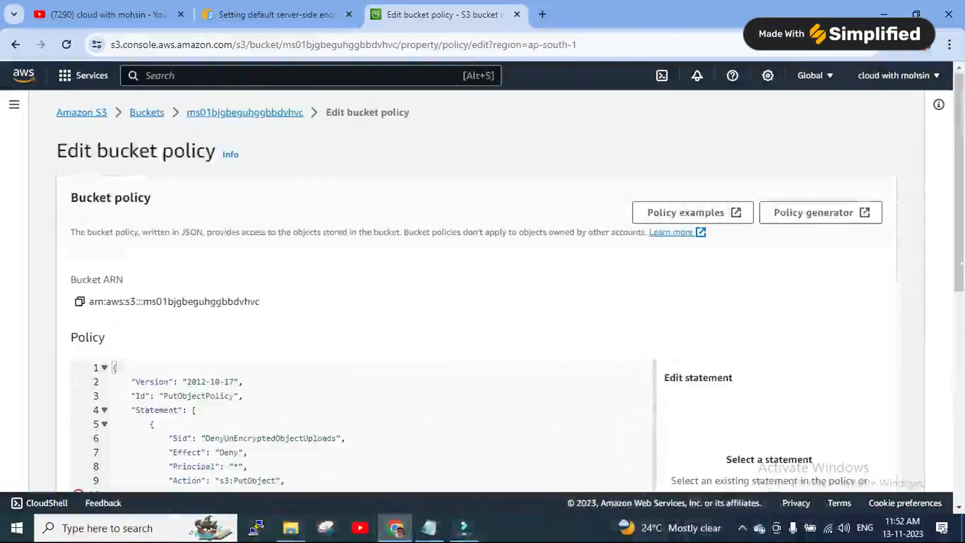
Replace the 'arn of s3 bucket' placeholder with the bucket ARN, keeping /*, and save the policy
{"action": "left_click", "coordinate": [79, 302]}
{"action": "scroll", "coordinate": [80, 301], "scroll_direction": "down", "scroll_amount": 4}
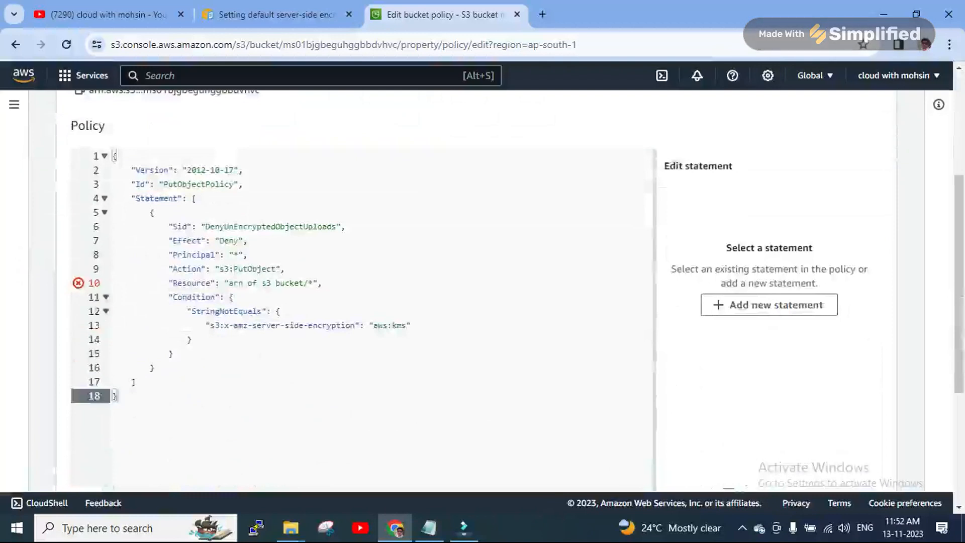
{"action": "left_click_drag", "start_coordinate": [304, 282], "coordinate": [231, 283]}
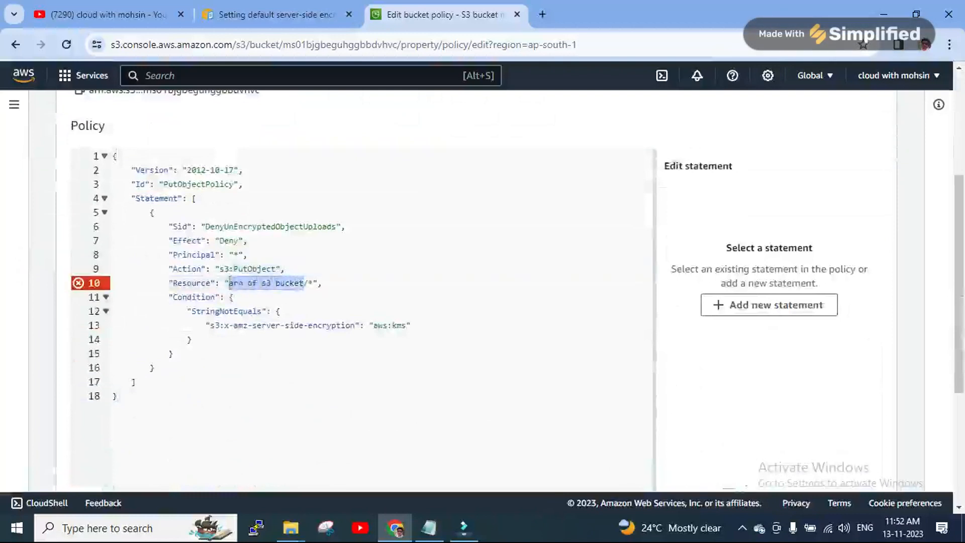
{"action": "right_click", "coordinate": [236, 284]}
{"action": "left_click", "coordinate": [282, 146]}
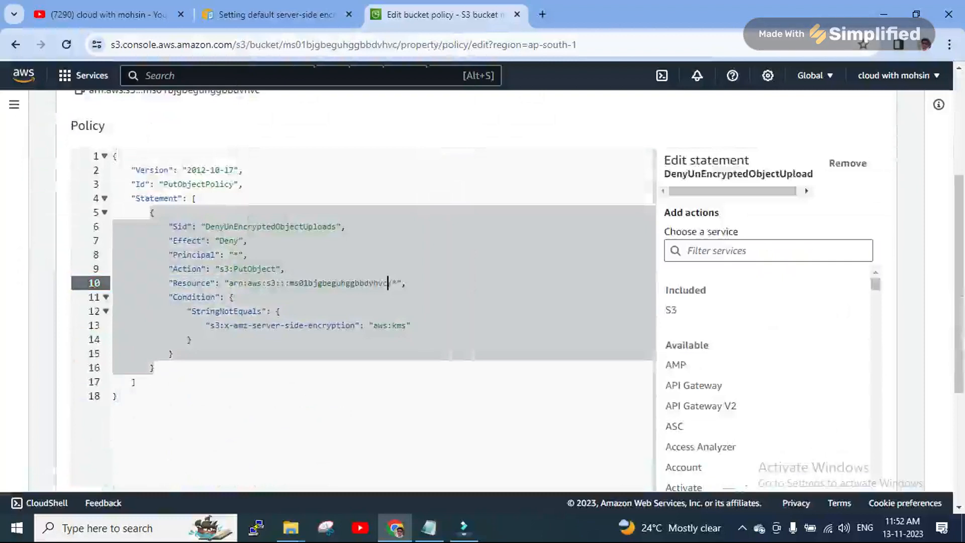
{"action": "left_click_drag", "start_coordinate": [388, 283], "coordinate": [398, 283]}
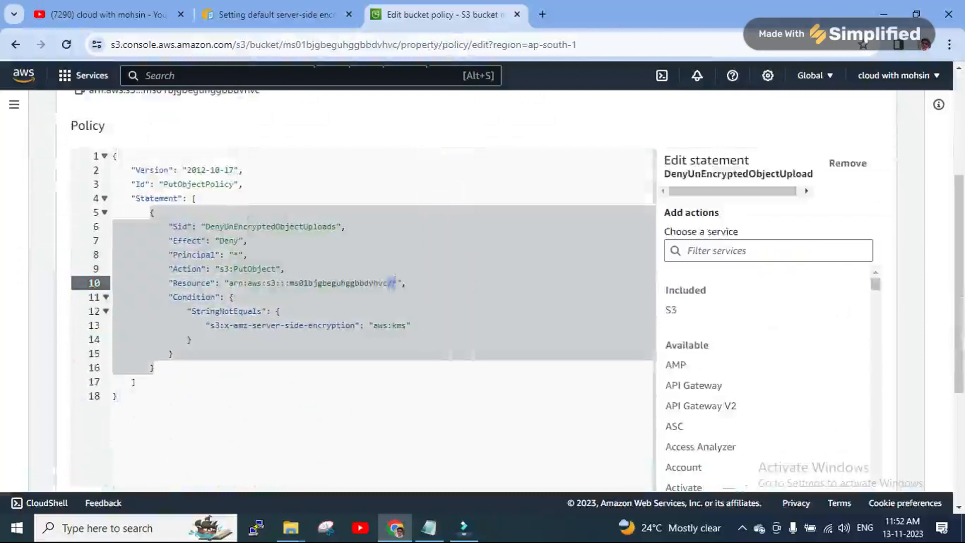
{"action": "left_click", "coordinate": [118, 397]}
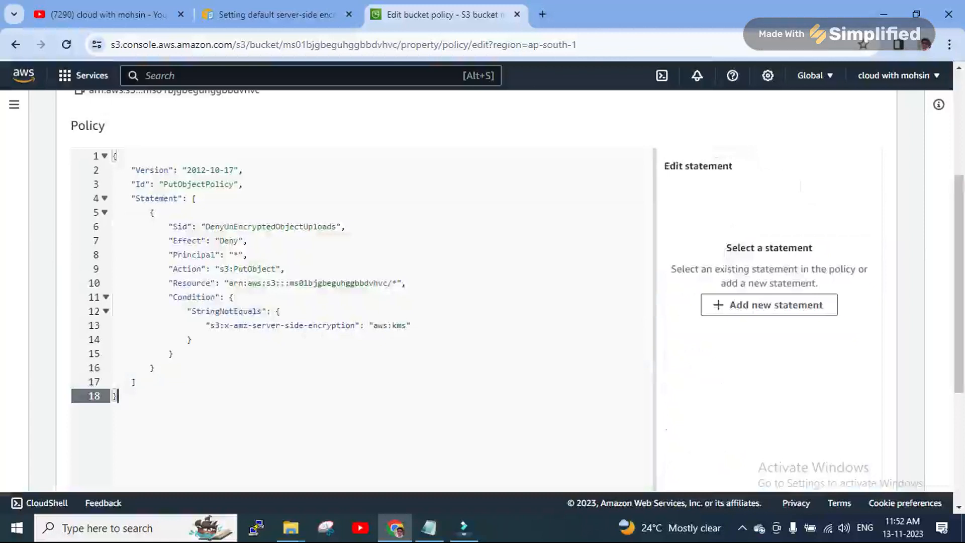
{"action": "left_click_drag", "start_coordinate": [398, 283], "coordinate": [392, 285]}
{"action": "scroll", "coordinate": [391, 283], "scroll_direction": "down", "scroll_amount": 4}
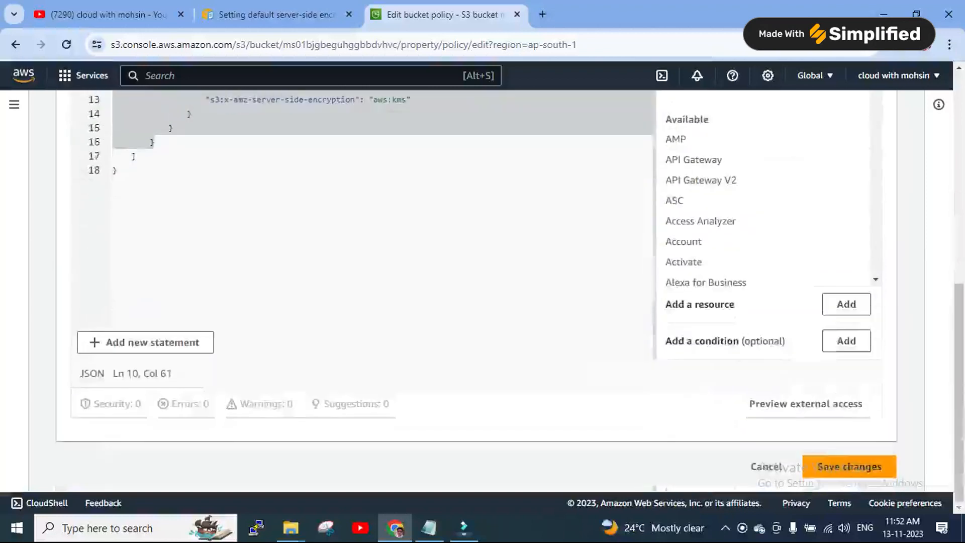
{"action": "left_click", "coordinate": [849, 466]}
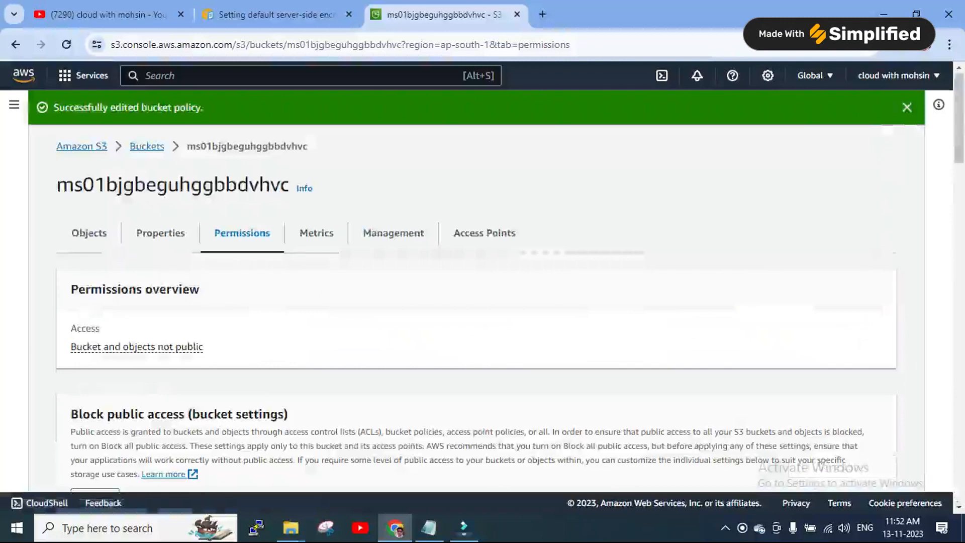
Return to the bucket's Objects and add the tesla file (4.8 KB) to a new upload
{"action": "left_click", "coordinate": [907, 107]}
{"action": "left_click", "coordinate": [89, 199]}
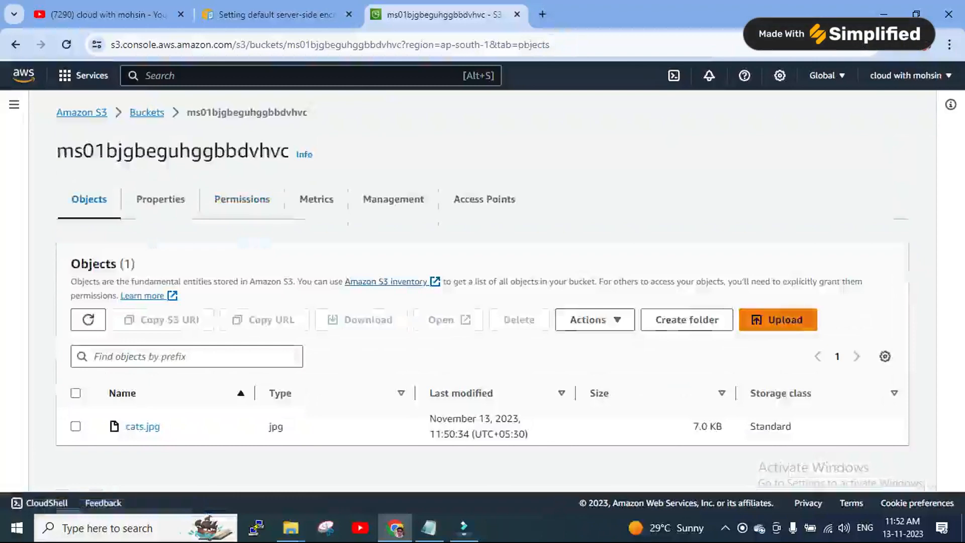
{"action": "left_click", "coordinate": [778, 320]}
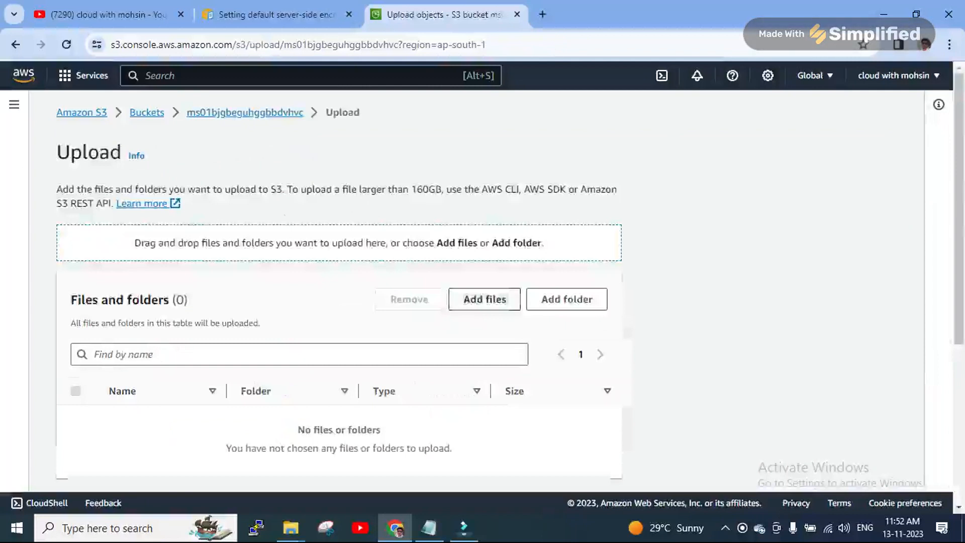
{"action": "left_click", "coordinate": [485, 299]}
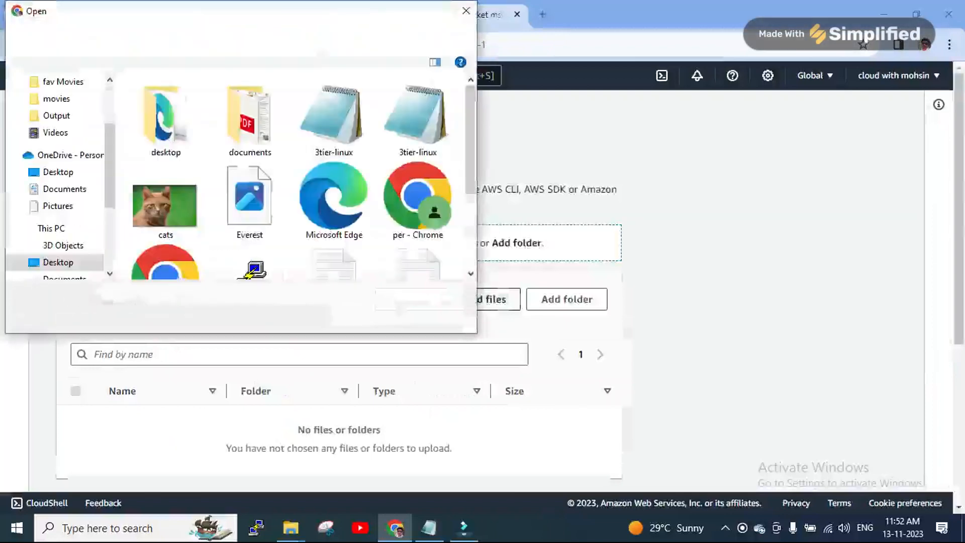
{"action": "scroll", "coordinate": [334, 136], "scroll_direction": "down", "scroll_amount": 3}
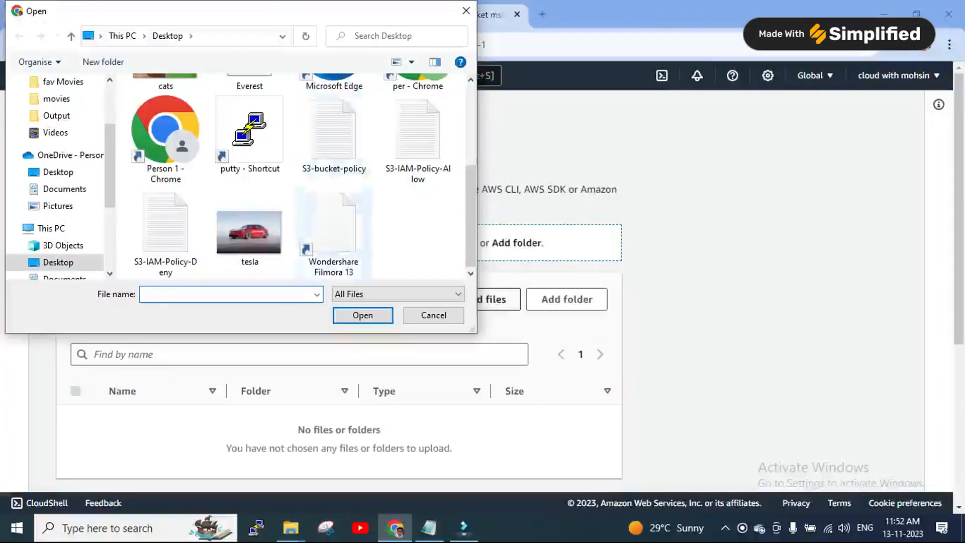
{"action": "left_click", "coordinate": [250, 229]}
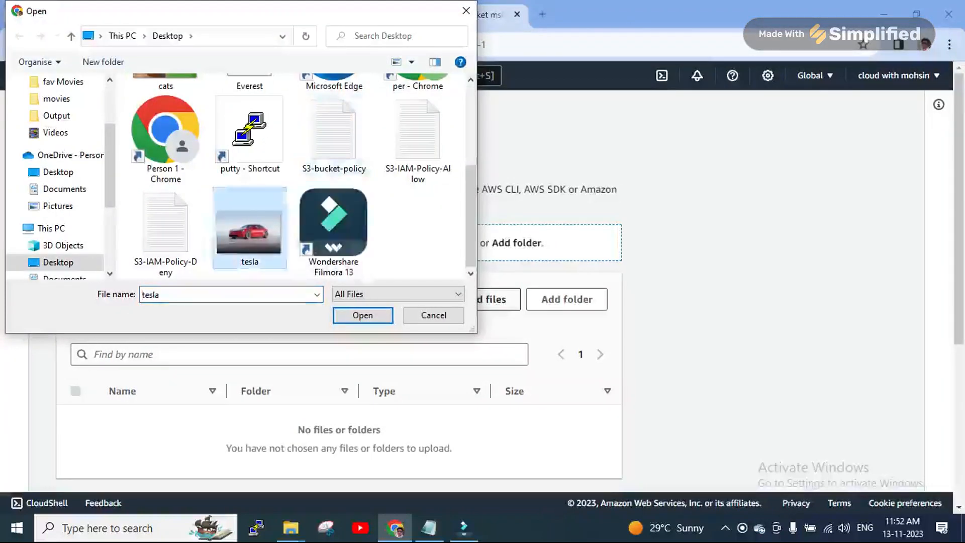
{"action": "right_click", "coordinate": [251, 230]}
{"action": "left_click", "coordinate": [291, 91]}
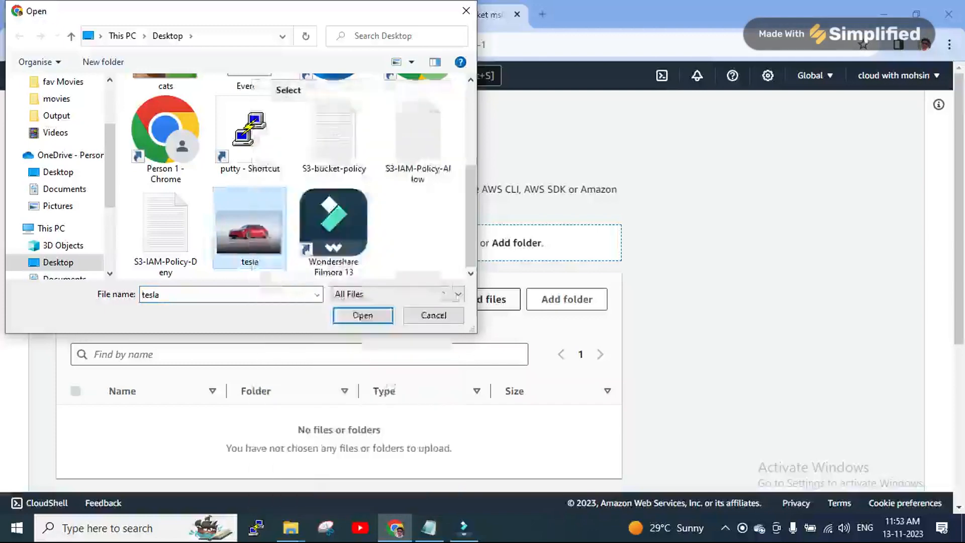
{"action": "scroll", "coordinate": [339, 282], "scroll_direction": "down", "scroll_amount": 3}
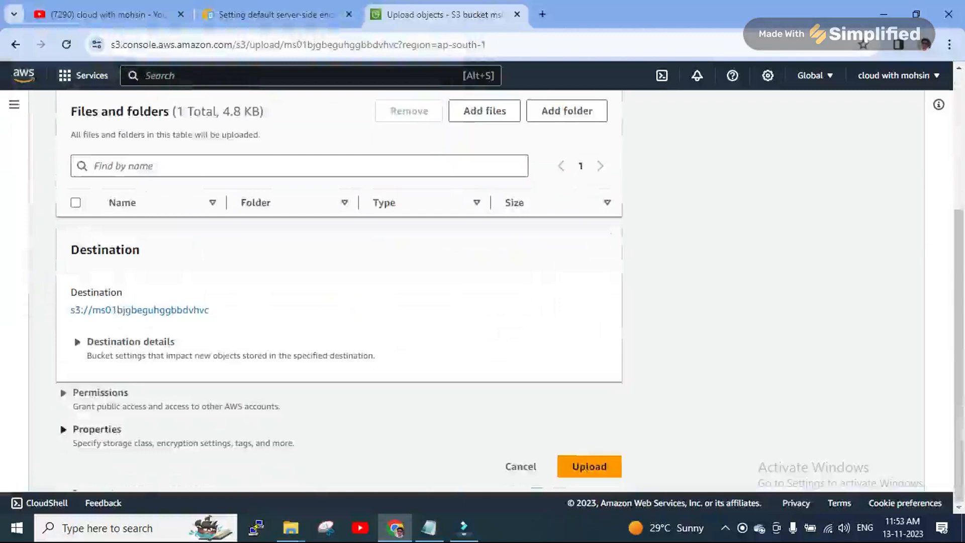
Upload tesla with the encryption key set to bucket-default SSE-S3; the policy rejects it
{"action": "left_click", "coordinate": [97, 429]}
{"action": "scroll", "coordinate": [97, 429], "scroll_direction": "down", "scroll_amount": 5}
{"action": "scroll", "coordinate": [339, 287], "scroll_direction": "down", "scroll_amount": 12}
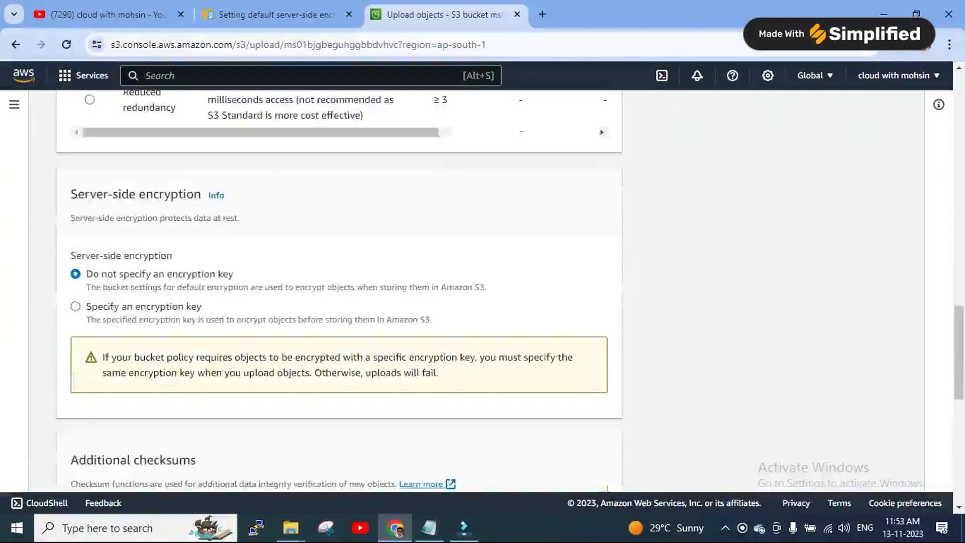
{"action": "left_click", "coordinate": [75, 306]}
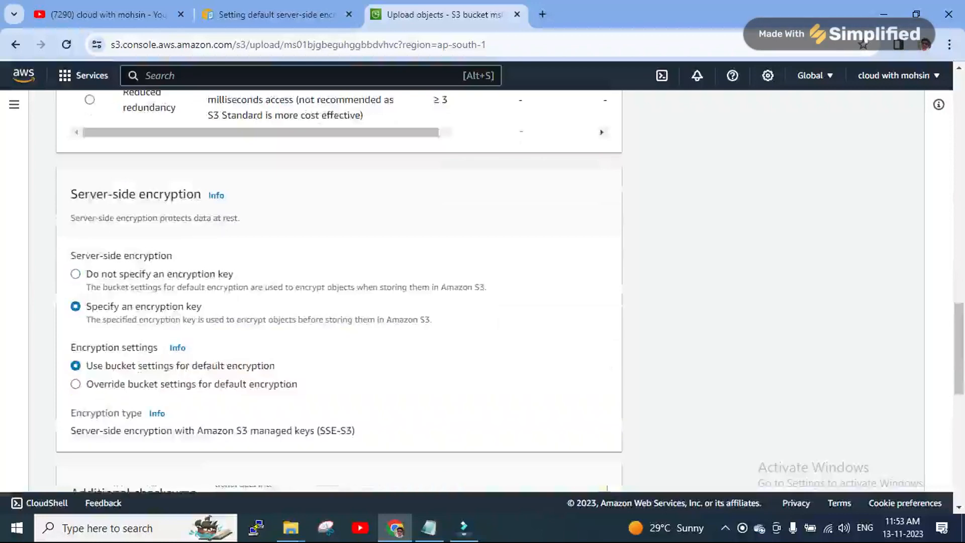
{"action": "scroll", "coordinate": [339, 287], "scroll_direction": "down", "scroll_amount": 3}
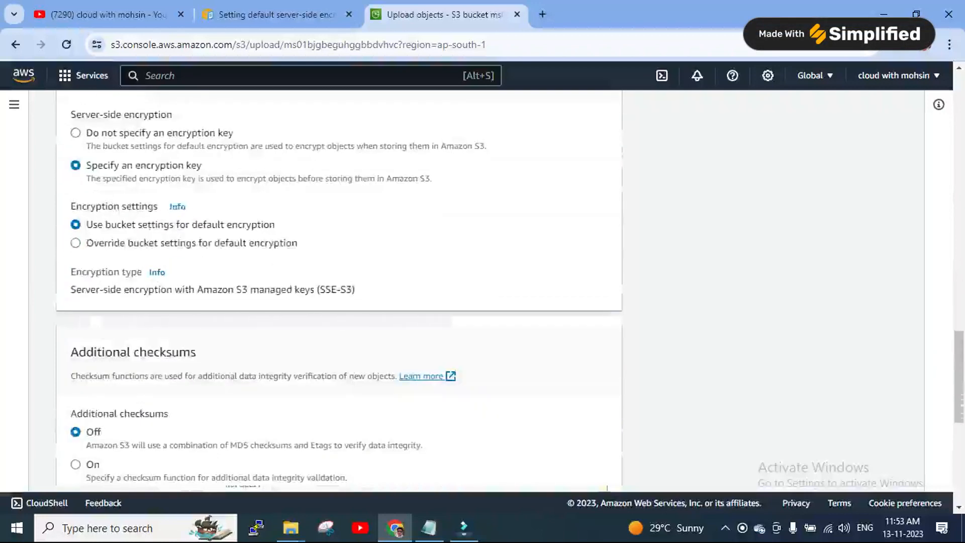
{"action": "left_click_drag", "start_coordinate": [90, 290], "coordinate": [355, 290]}
{"action": "scroll", "coordinate": [339, 286], "scroll_direction": "down", "scroll_amount": 8}
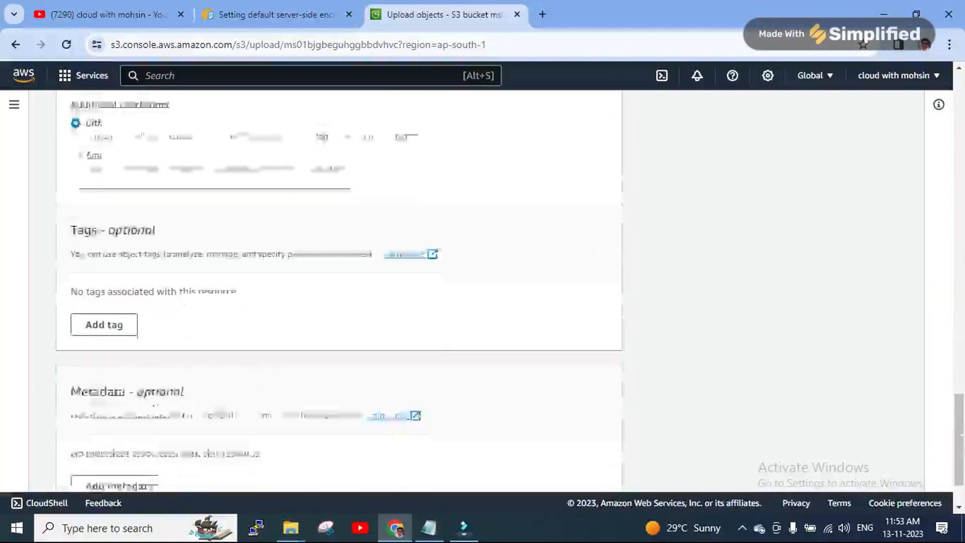
{"action": "scroll", "coordinate": [339, 287], "scroll_direction": "up", "scroll_amount": 8}
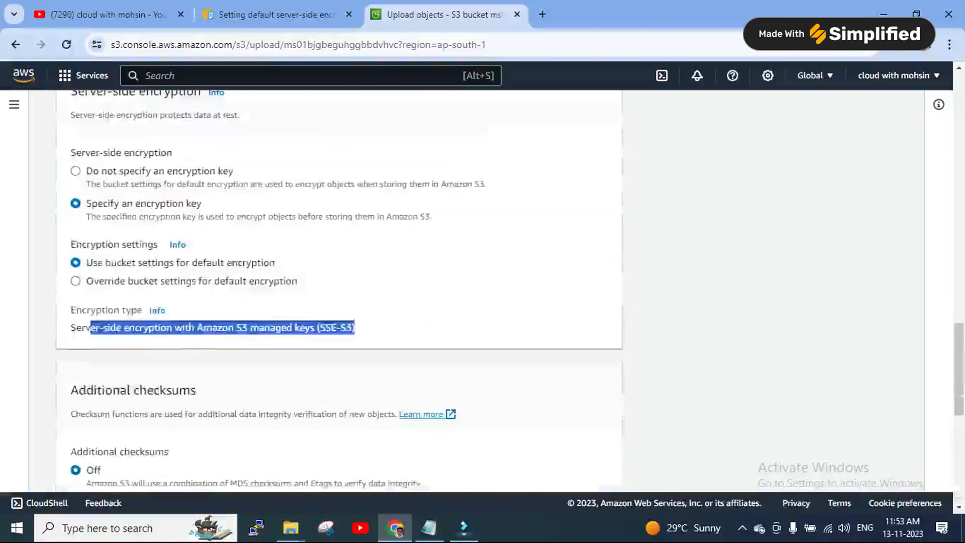
{"action": "scroll", "coordinate": [339, 287], "scroll_direction": "down", "scroll_amount": 8}
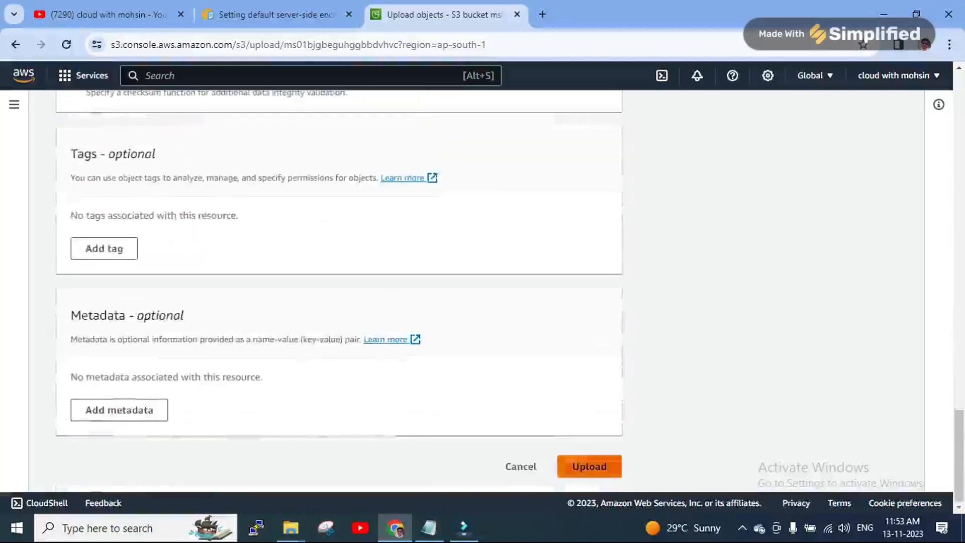
{"action": "left_click", "coordinate": [589, 467]}
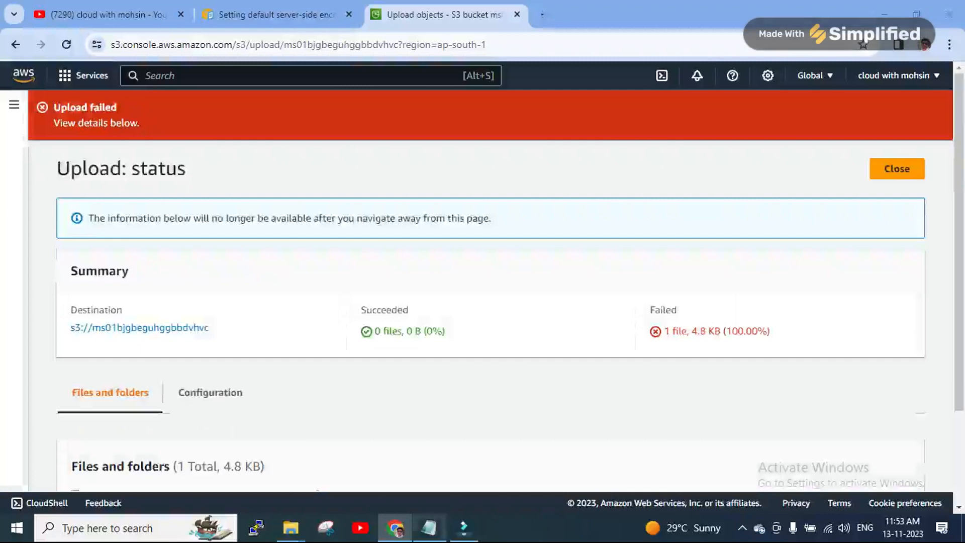
{"action": "left_click", "coordinate": [429, 528]}
{"action": "left_click", "coordinate": [9, 253]}
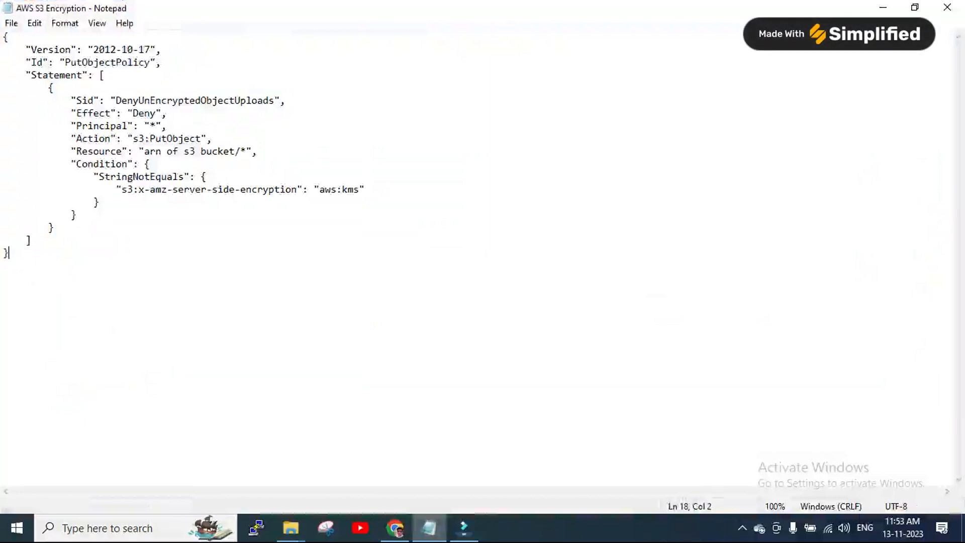
{"action": "left_click_drag", "start_coordinate": [320, 189], "coordinate": [360, 189]}
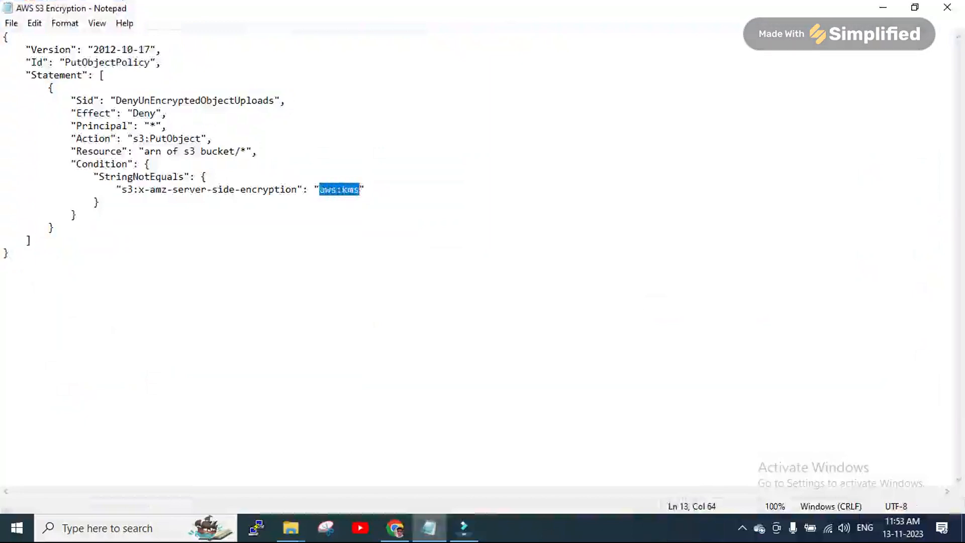
{"action": "left_click_drag", "start_coordinate": [128, 113], "coordinate": [162, 113]}
{"action": "key", "text": "alt+Tab"}
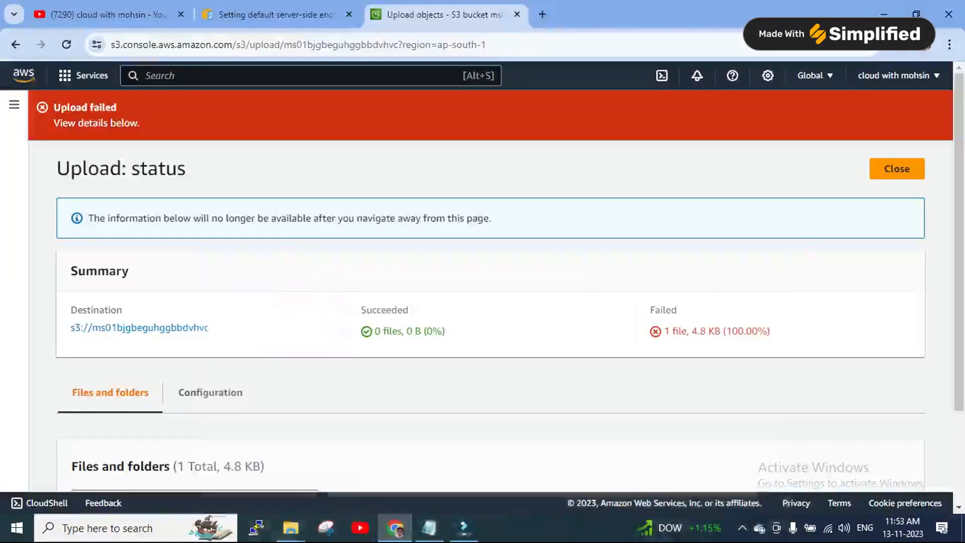
Close the failed upload status and add tesla (4.8 KB) to a fresh upload
{"action": "left_click", "coordinate": [897, 168]}
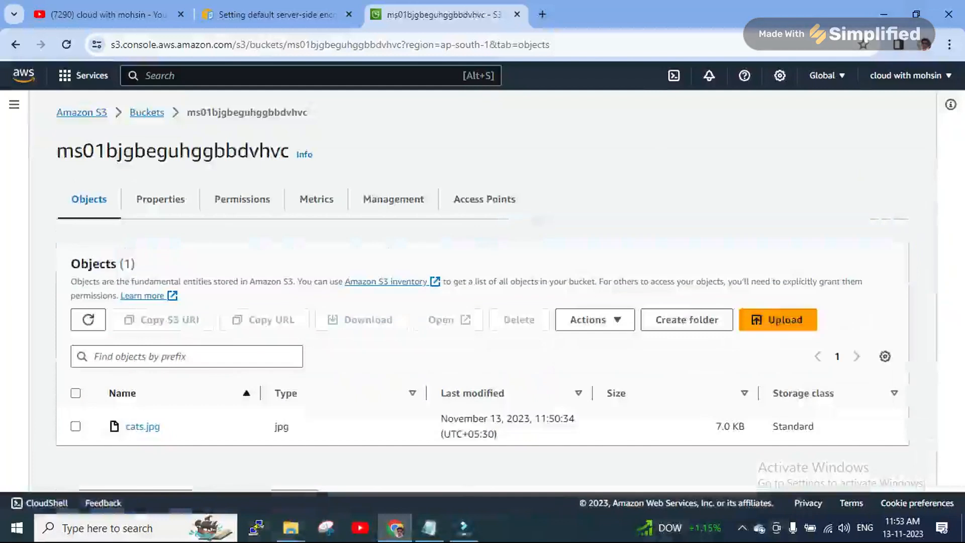
{"action": "left_click", "coordinate": [778, 319]}
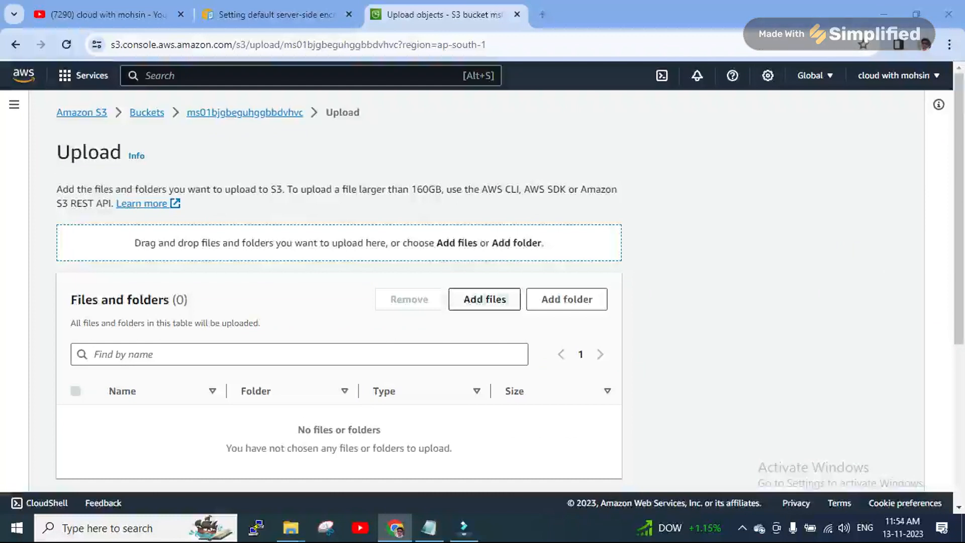
{"action": "left_click", "coordinate": [485, 299]}
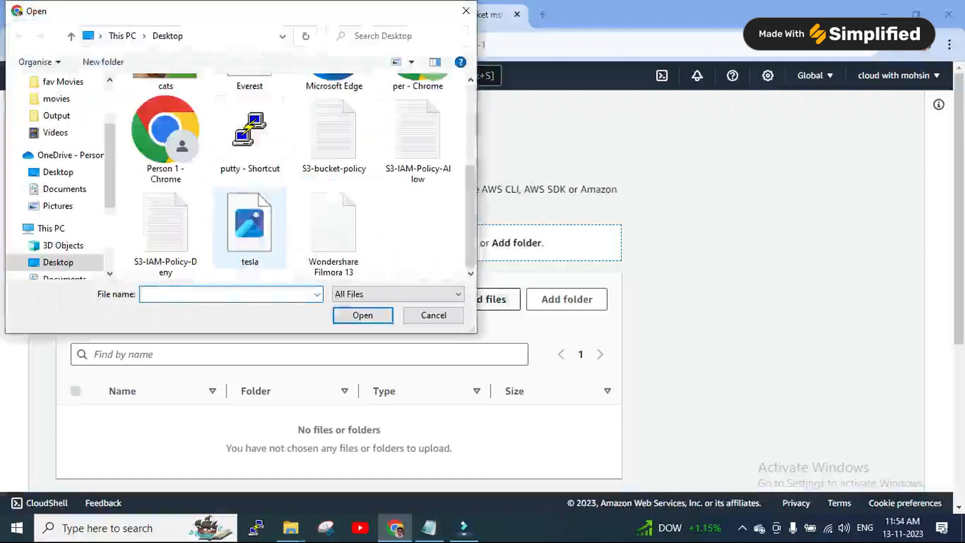
{"action": "left_click", "coordinate": [258, 262]}
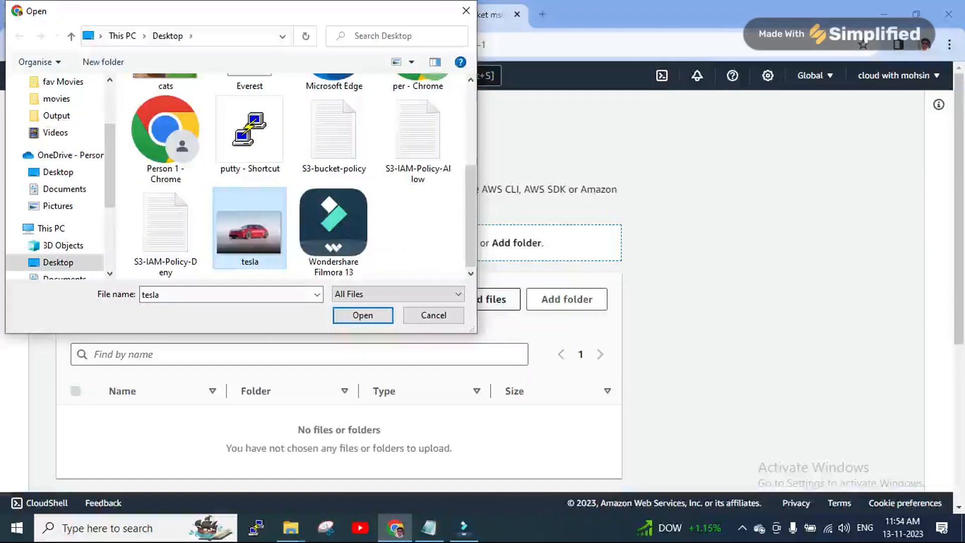
{"action": "right_click", "coordinate": [250, 233]}
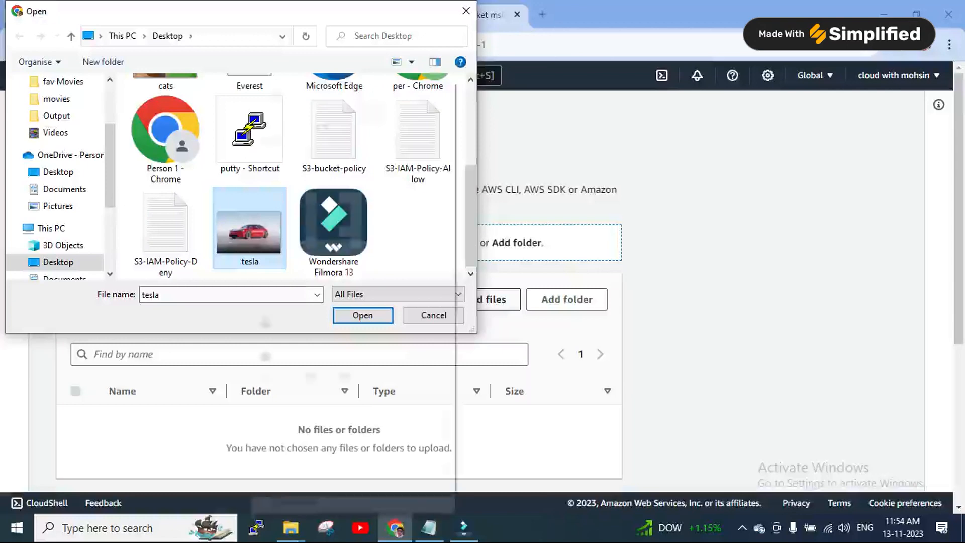
{"action": "left_click", "coordinate": [289, 90]}
{"action": "scroll", "coordinate": [340, 301], "scroll_direction": "down", "scroll_amount": 4}
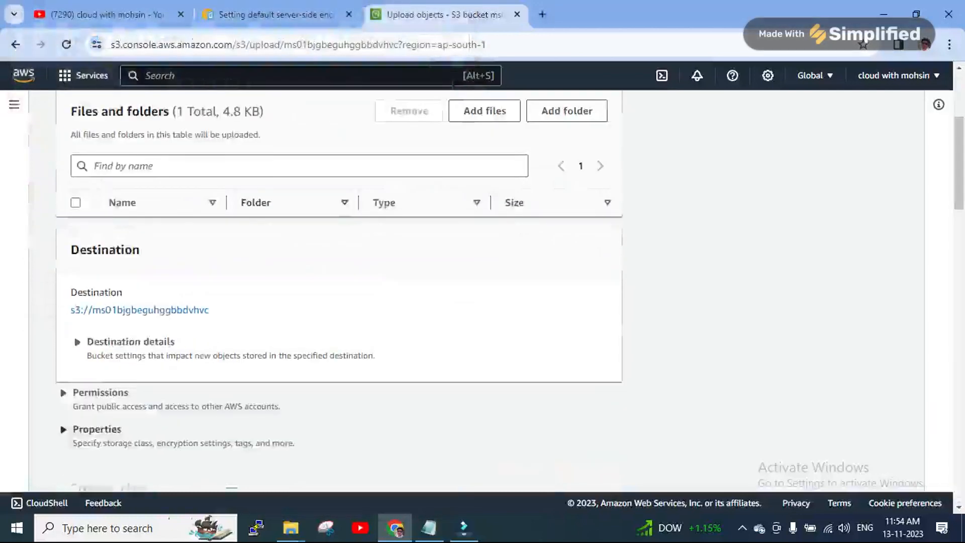
Specify an encryption key that overrides the bucket defaults with SSE-KMS for this upload
{"action": "scroll", "coordinate": [340, 292], "scroll_direction": "down", "scroll_amount": 15}
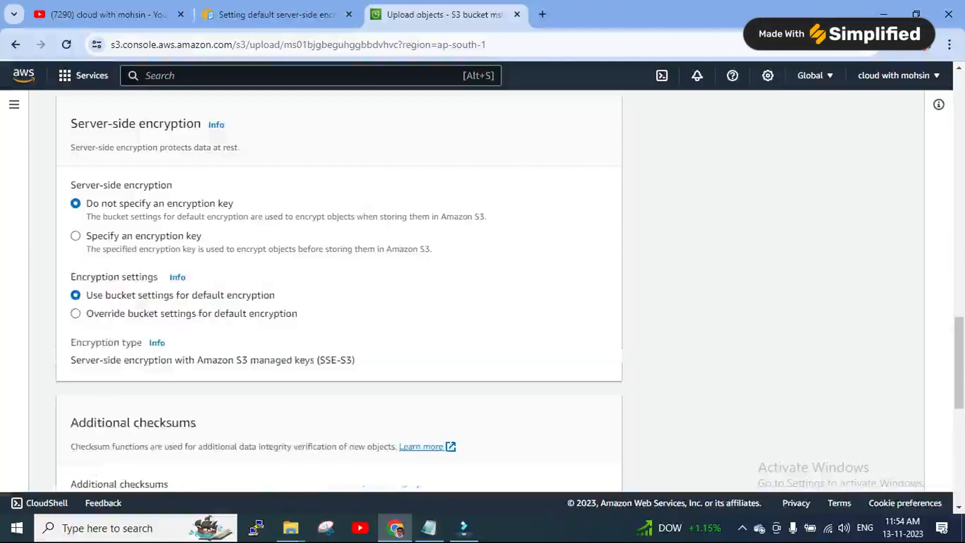
{"action": "left_click", "coordinate": [76, 236]}
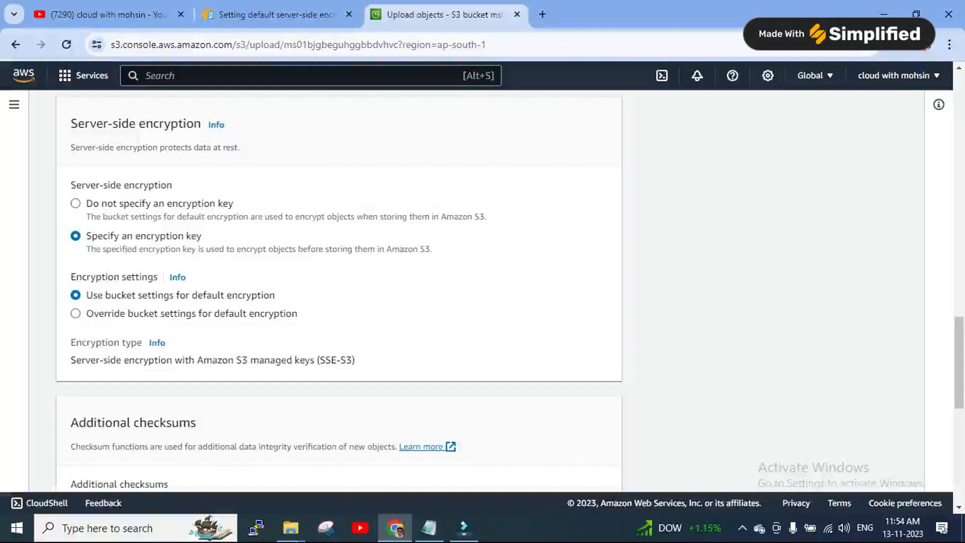
{"action": "left_click", "coordinate": [75, 313]}
{"action": "scroll", "coordinate": [339, 292], "scroll_direction": "down", "scroll_amount": 2}
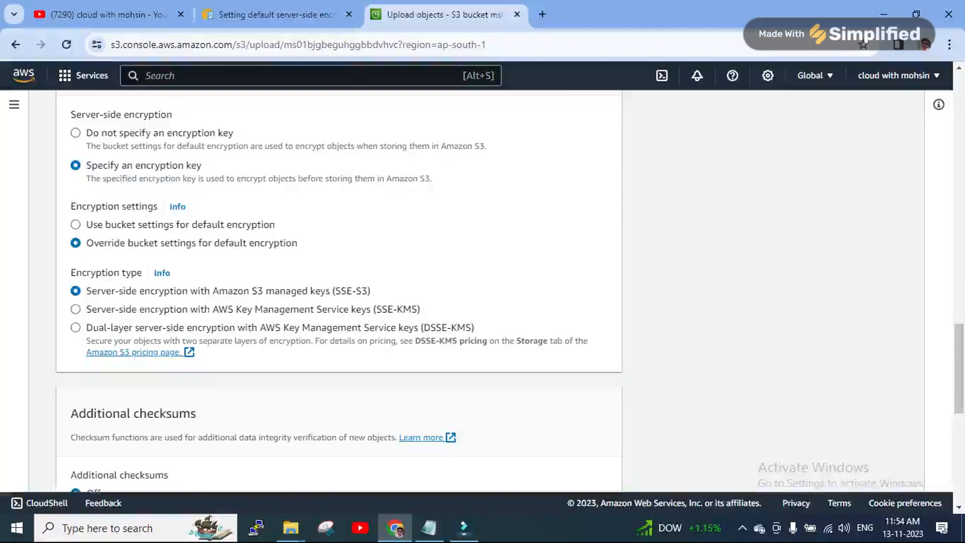
{"action": "left_click", "coordinate": [75, 309]}
Choose the account's existing AWS KMS key from the list for the tesla upload
{"action": "scroll", "coordinate": [339, 292], "scroll_direction": "down", "scroll_amount": 3}
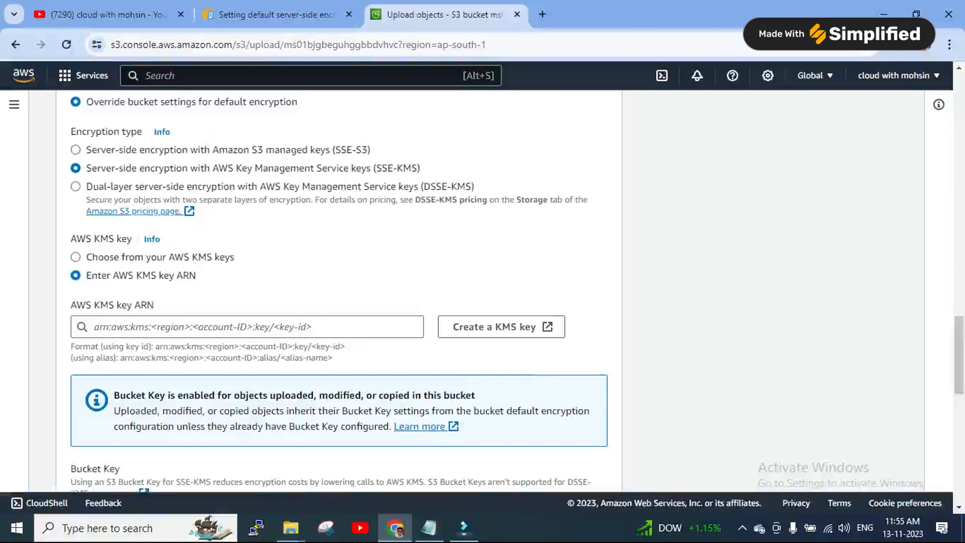
{"action": "left_click", "coordinate": [76, 257]}
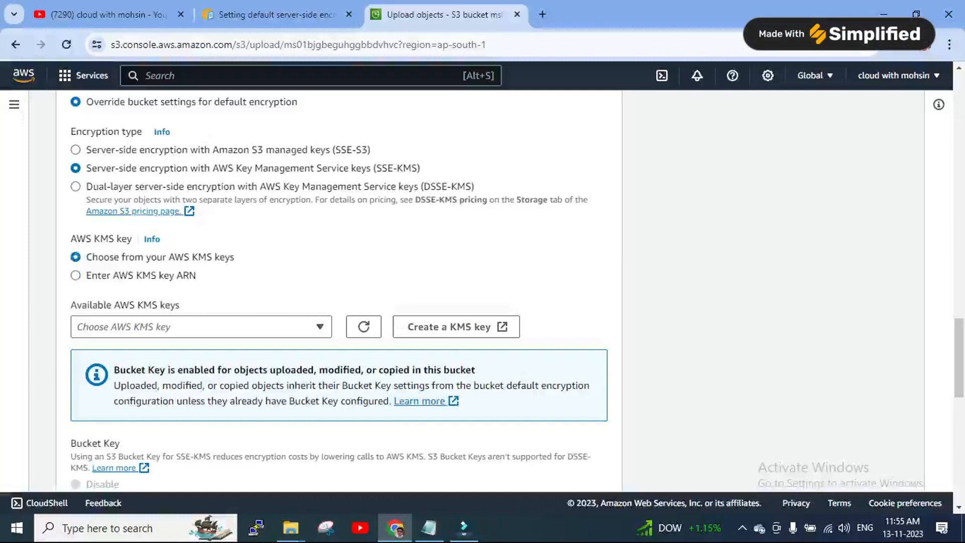
{"action": "left_click", "coordinate": [320, 327]}
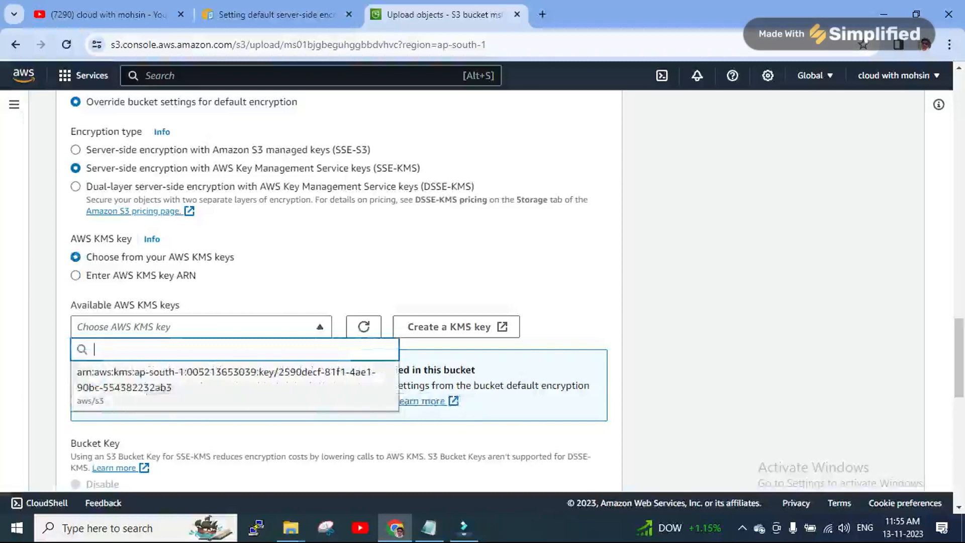
{"action": "left_click", "coordinate": [398, 378]}
{"action": "scroll", "coordinate": [399, 383], "scroll_direction": "down", "scroll_amount": 3}
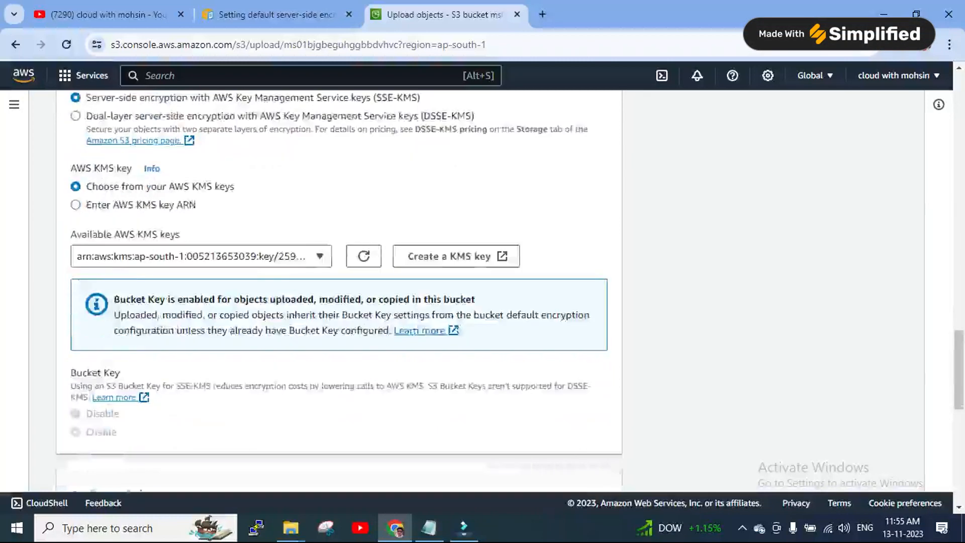
{"action": "scroll", "coordinate": [340, 292], "scroll_direction": "down", "scroll_amount": 5}
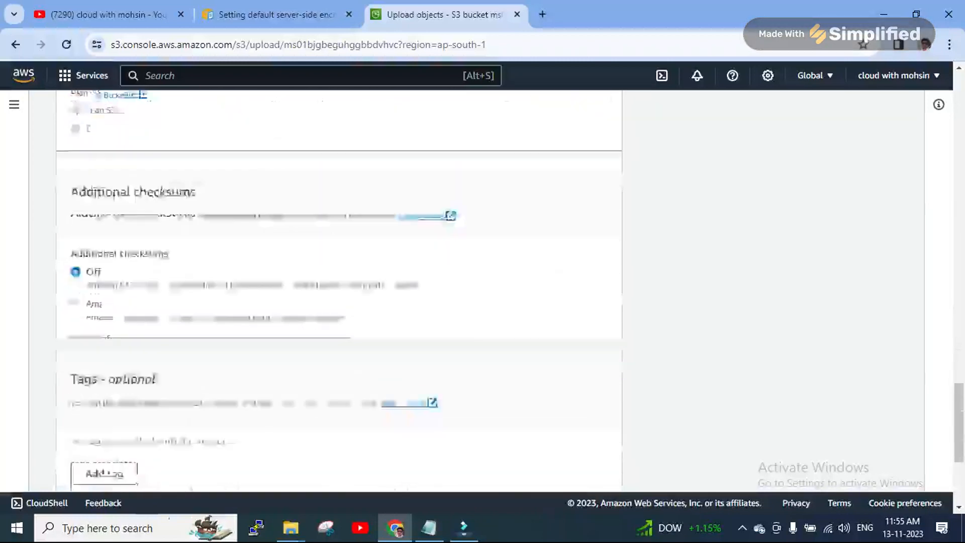
{"action": "scroll", "coordinate": [339, 291], "scroll_direction": "up", "scroll_amount": 3}
{"action": "scroll", "coordinate": [340, 292], "scroll_direction": "up", "scroll_amount": 3}
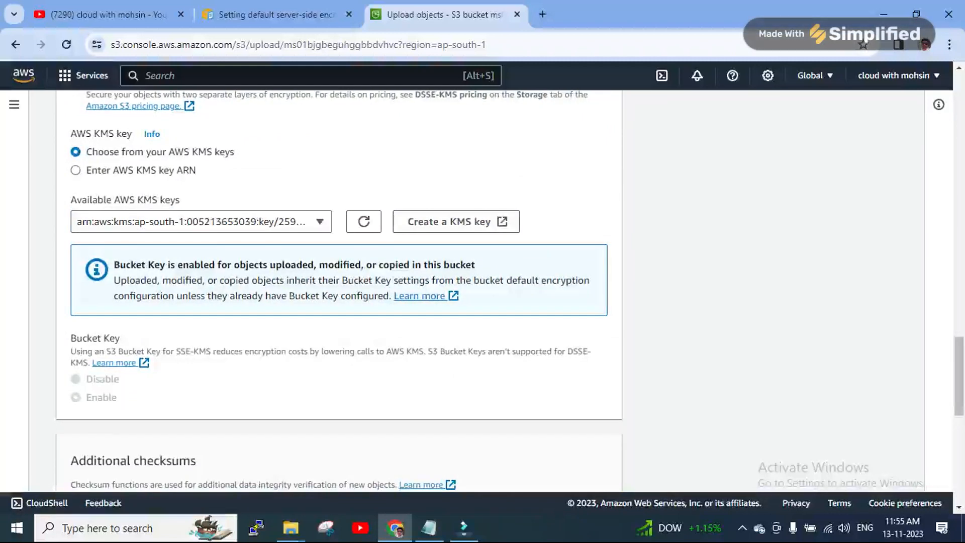
{"action": "scroll", "coordinate": [339, 292], "scroll_direction": "down", "scroll_amount": 10}
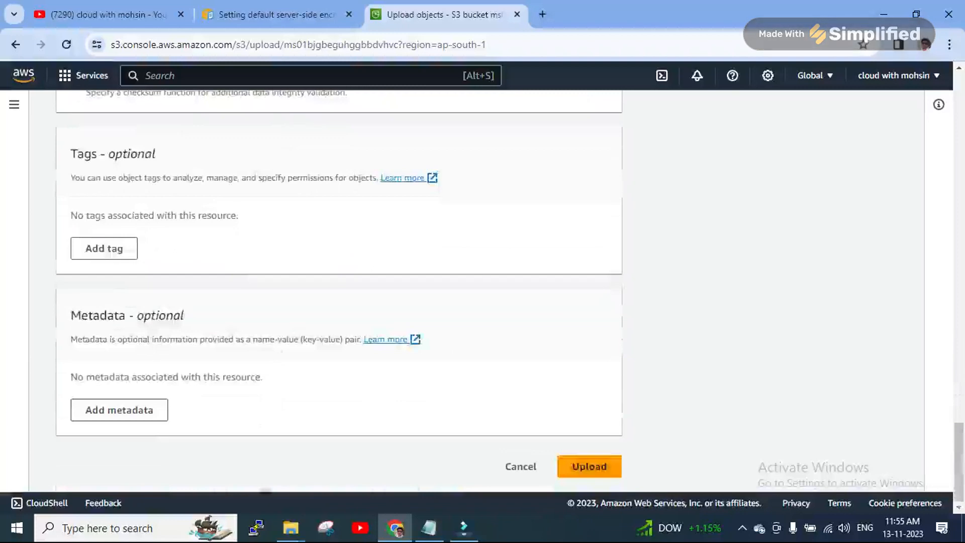
{"action": "scroll", "coordinate": [339, 292], "scroll_direction": "up", "scroll_amount": 12}
{"action": "scroll", "coordinate": [340, 292], "scroll_direction": "down", "scroll_amount": 12}
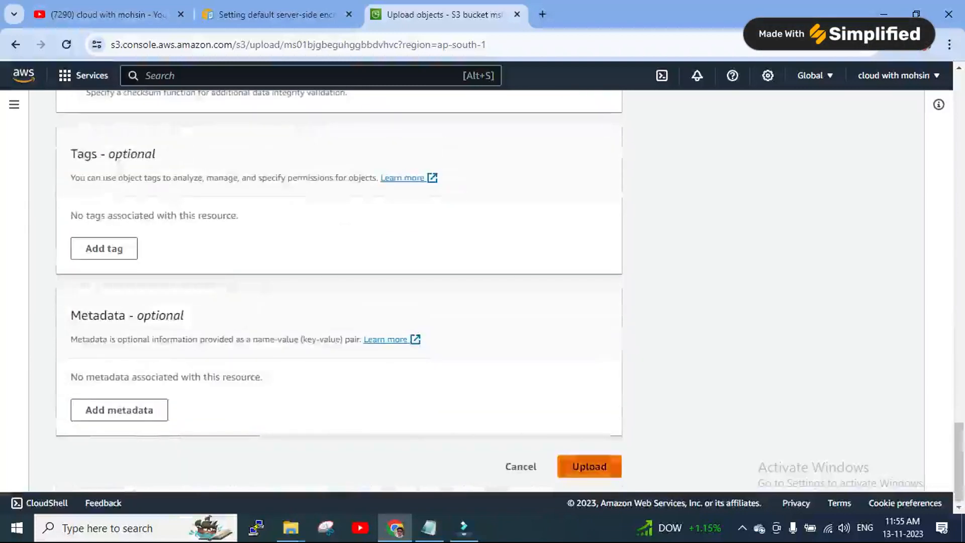
Upload tesla.jpg, confirm the 4.8 KB file succeeded, and bring the Notepad policy notes forward
{"action": "left_click", "coordinate": [589, 467]}
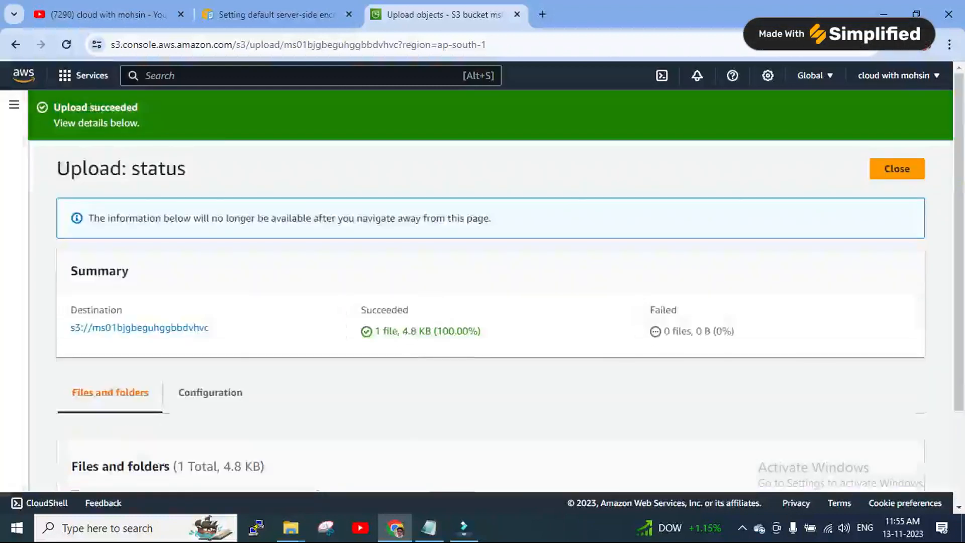
{"action": "scroll", "coordinate": [482, 302], "scroll_direction": "down", "scroll_amount": 2}
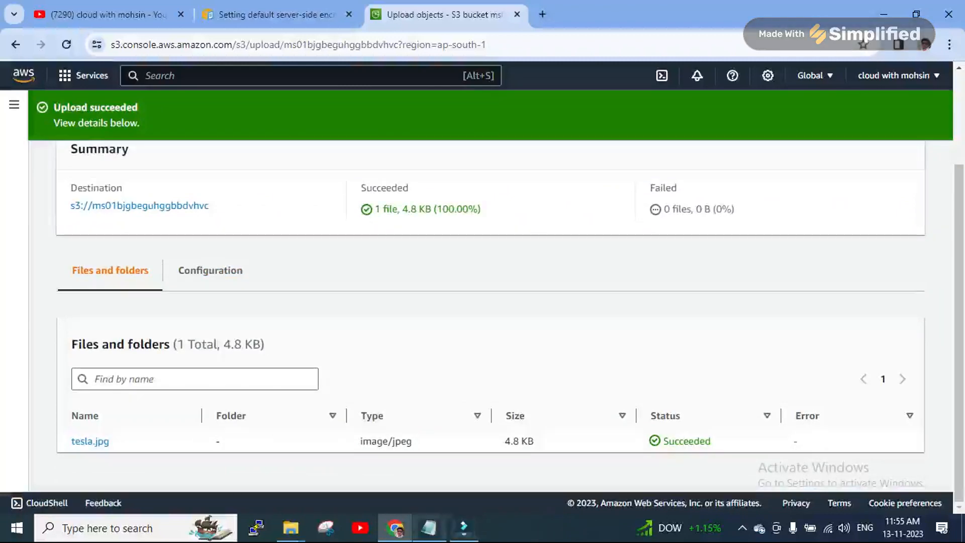
{"action": "left_click", "coordinate": [430, 528]}
{"action": "left_click", "coordinate": [9, 253]}
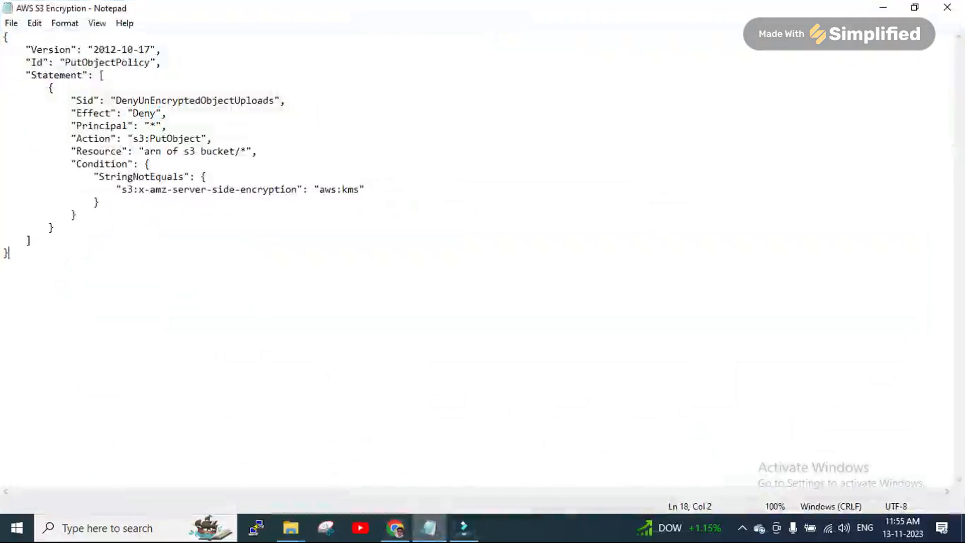
{"action": "left_click_drag", "start_coordinate": [325, 189], "coordinate": [353, 189]}
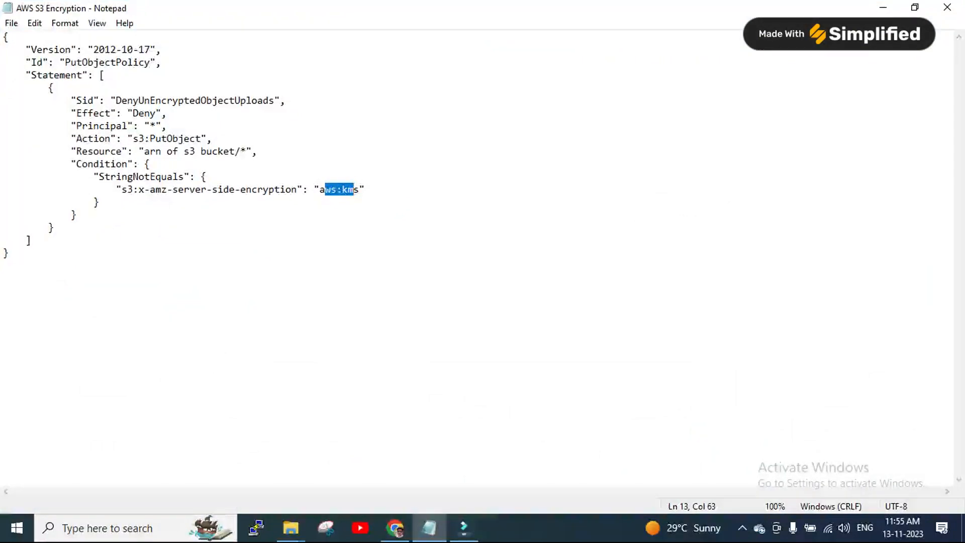
{"action": "left_click_drag", "start_coordinate": [99, 177], "coordinate": [99, 201]}
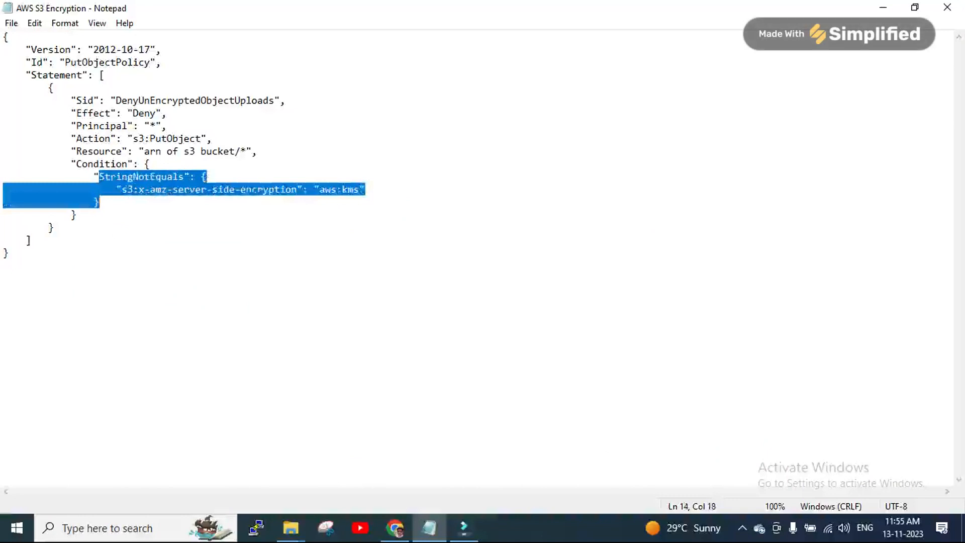
{"action": "left_click", "coordinate": [32, 240]}
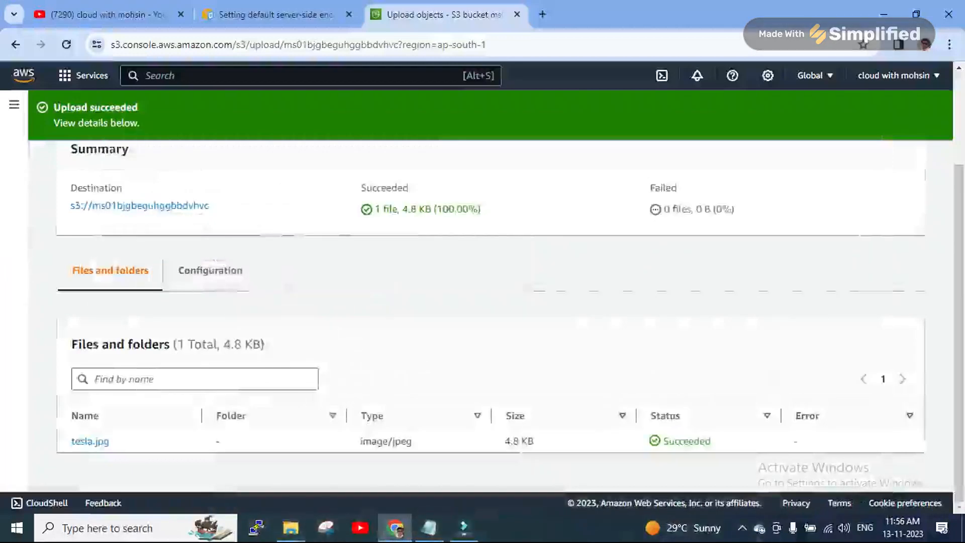
Close the upload status, return to the objects list with cats.jpg and tesla.jpg, and select both
{"action": "scroll", "coordinate": [490, 317], "scroll_direction": "up", "scroll_amount": 3}
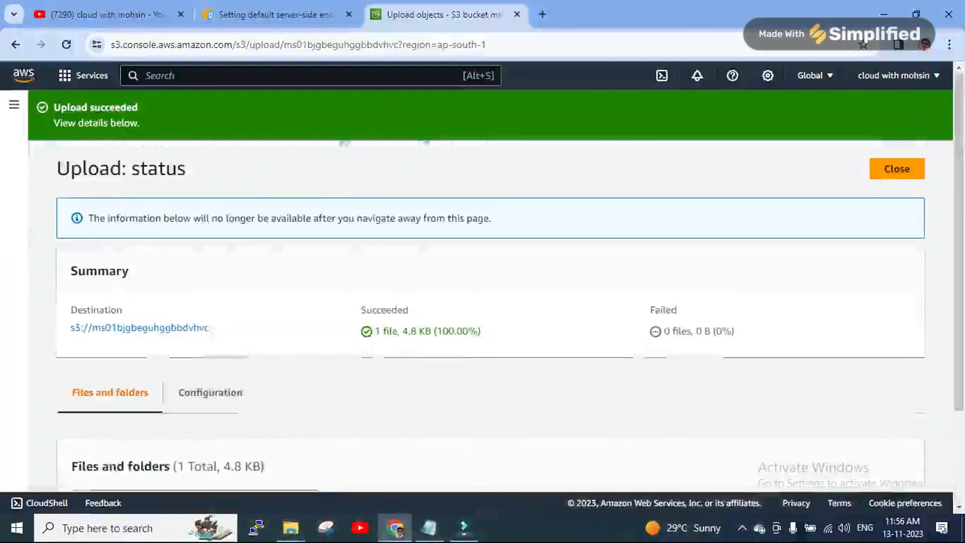
{"action": "scroll", "coordinate": [490, 316], "scroll_direction": "down", "scroll_amount": 1}
{"action": "scroll", "coordinate": [490, 316], "scroll_direction": "up", "scroll_amount": 1}
{"action": "scroll", "coordinate": [490, 317], "scroll_direction": "down", "scroll_amount": 1}
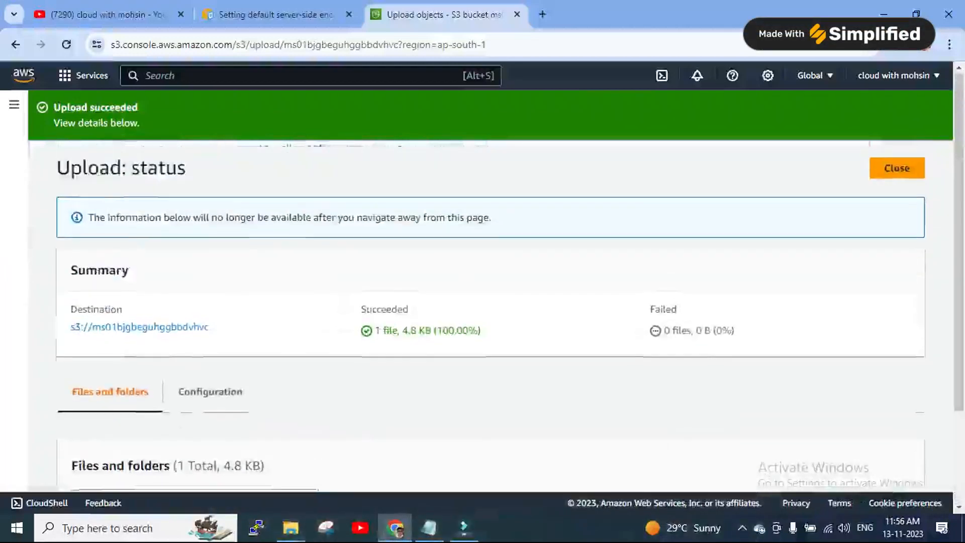
{"action": "scroll", "coordinate": [491, 316], "scroll_direction": "down", "scroll_amount": 2}
{"action": "scroll", "coordinate": [490, 317], "scroll_direction": "up", "scroll_amount": 2}
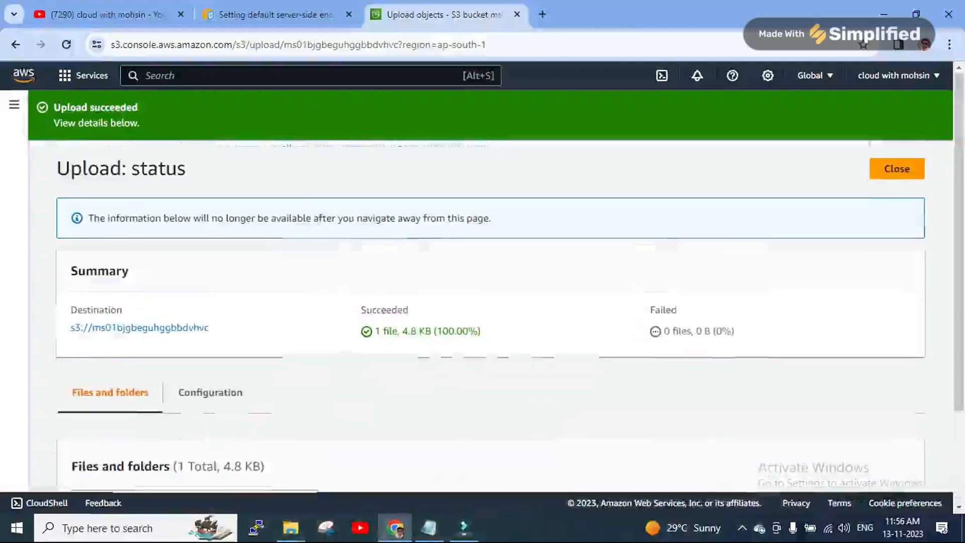
{"action": "left_click", "coordinate": [897, 168]}
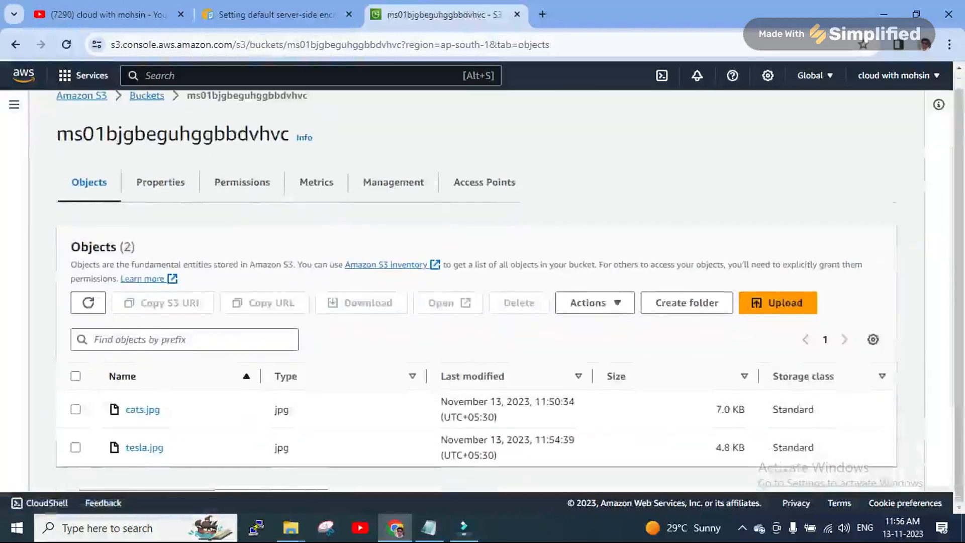
{"action": "scroll", "coordinate": [161, 191], "scroll_direction": "up", "scroll_amount": 1}
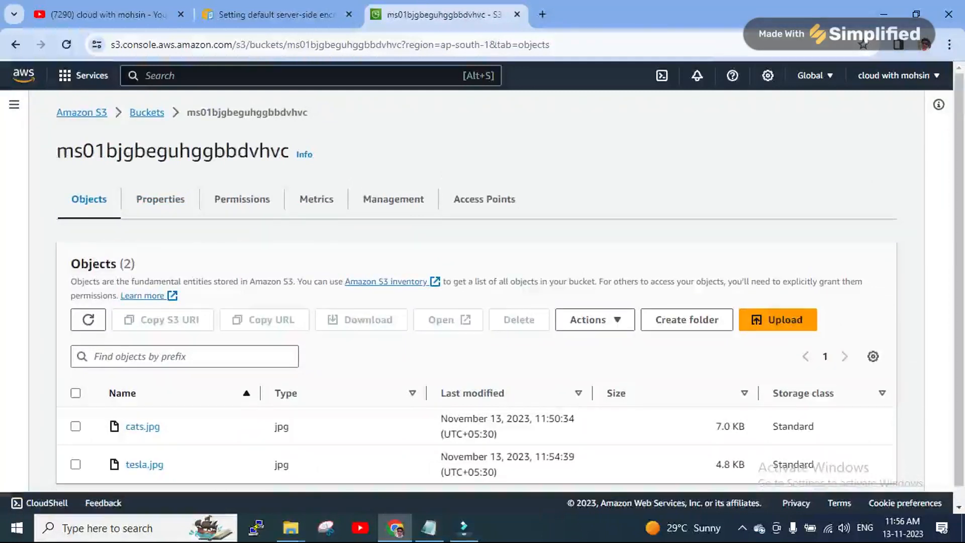
{"action": "left_click", "coordinate": [75, 392]}
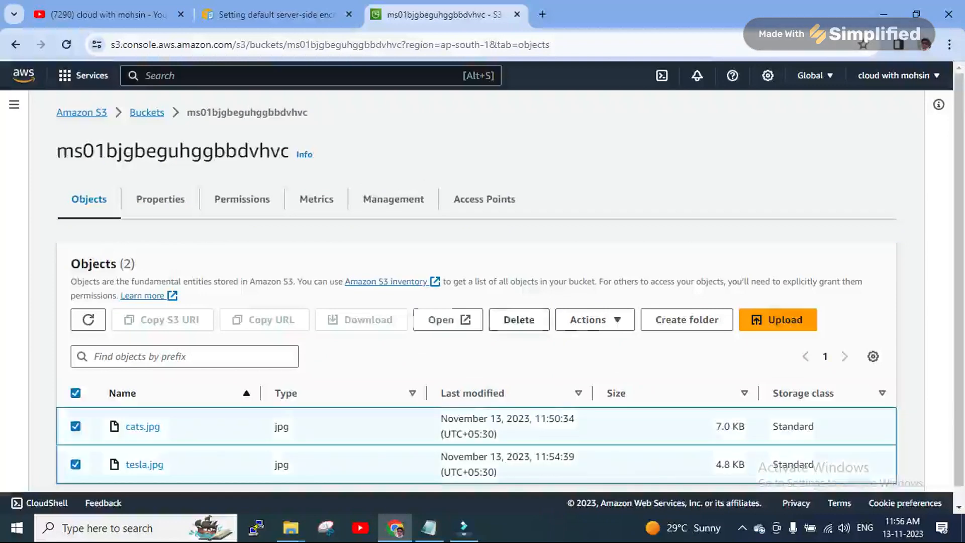
Begin deleting the selected objects and copy the word 'permanently' from the instructions
{"action": "left_click", "coordinate": [519, 320]}
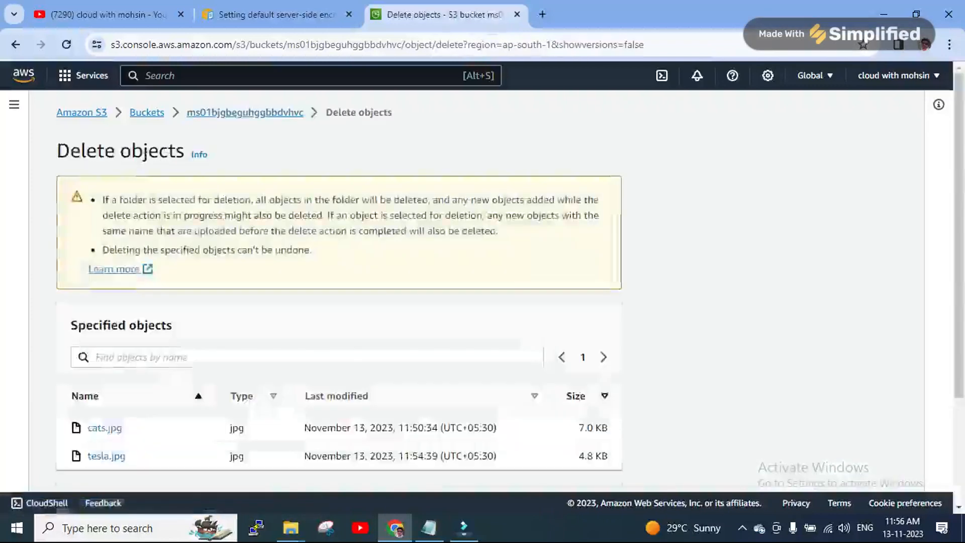
{"action": "scroll", "coordinate": [339, 281], "scroll_direction": "down", "scroll_amount": 3}
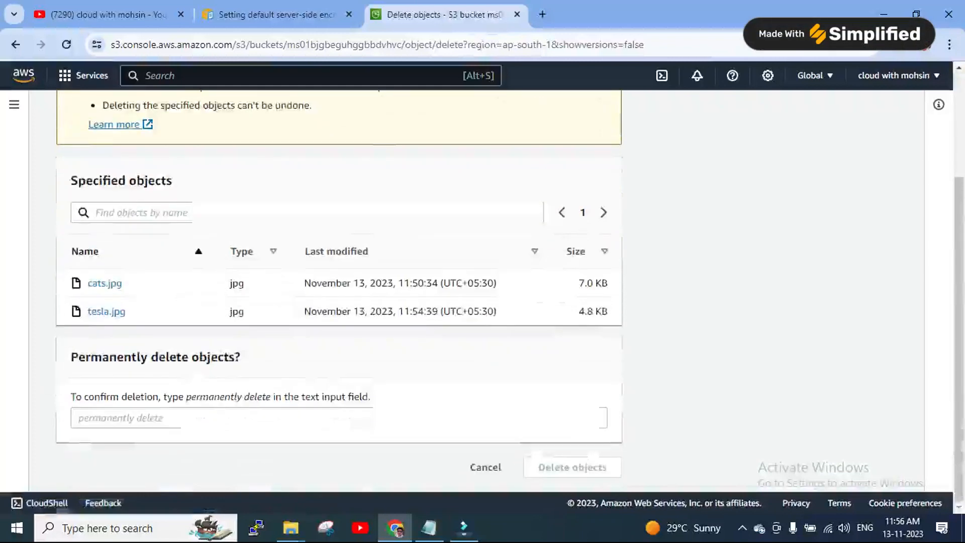
{"action": "double_click", "coordinate": [214, 397]}
{"action": "right_click", "coordinate": [199, 397]}
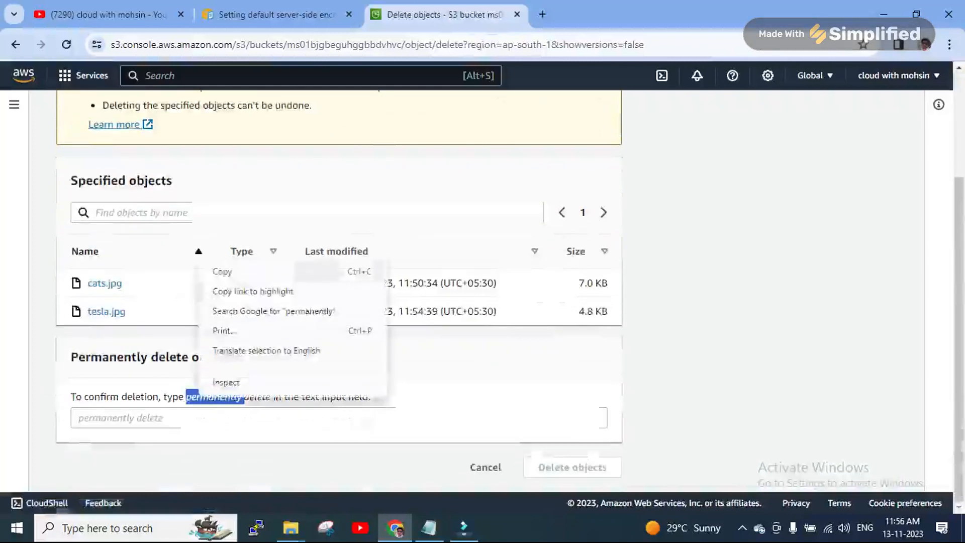
{"action": "left_click", "coordinate": [236, 271]}
Enter 'permanently delete' in the confirmation field, delete both objects, and close the status page
{"action": "left_click", "coordinate": [226, 418]}
{"action": "right_click", "coordinate": [129, 411]}
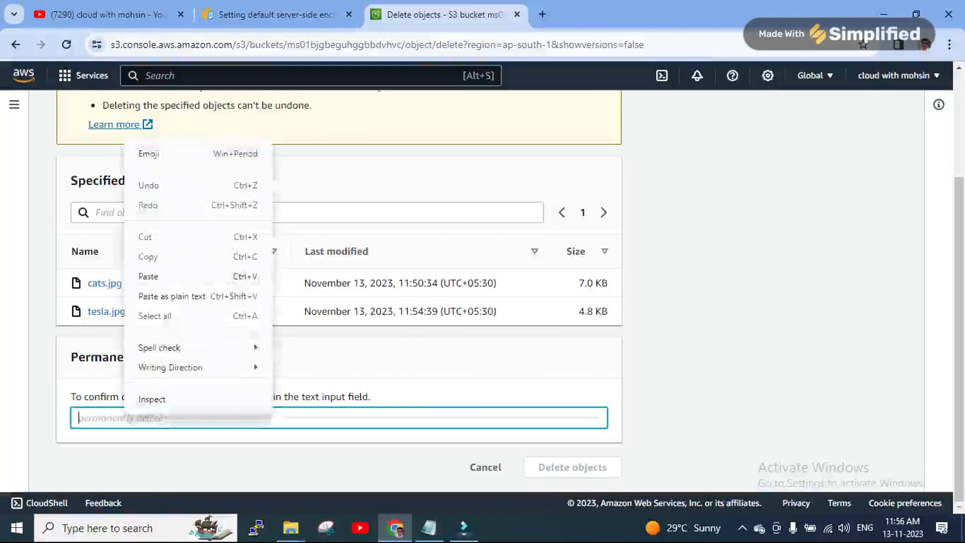
{"action": "left_click", "coordinate": [146, 276]}
{"action": "type", "text": "delete"}
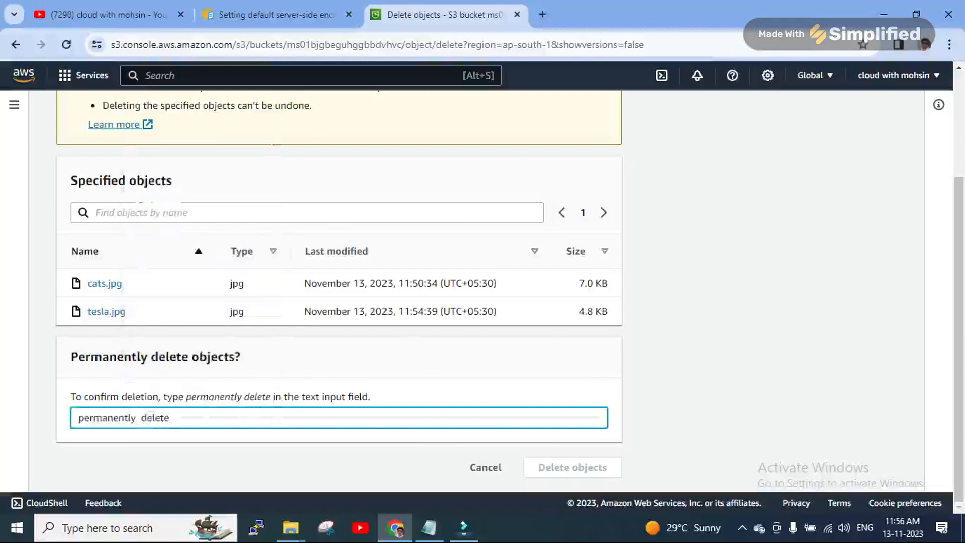
{"action": "left_click", "coordinate": [138, 418]}
{"action": "key", "text": "BackSpace"}
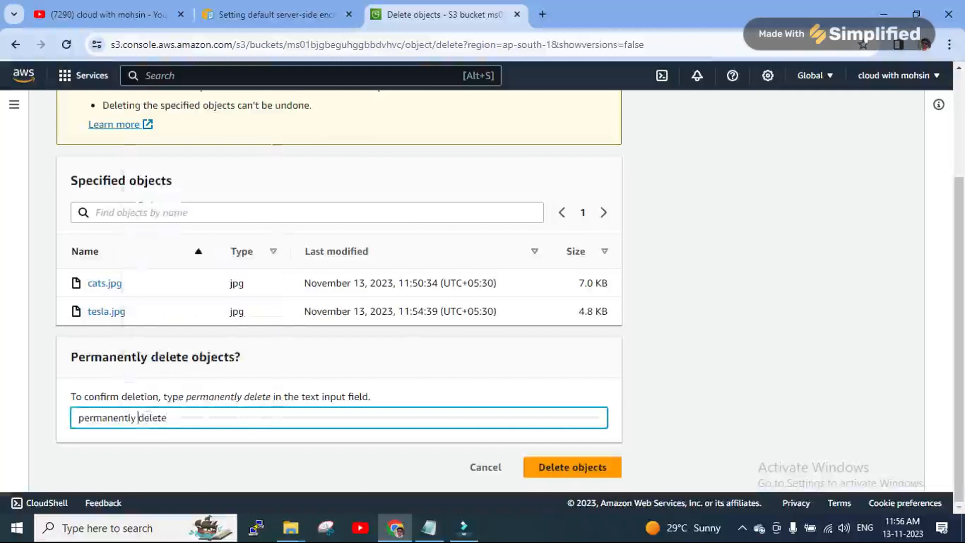
{"action": "left_click", "coordinate": [572, 467]}
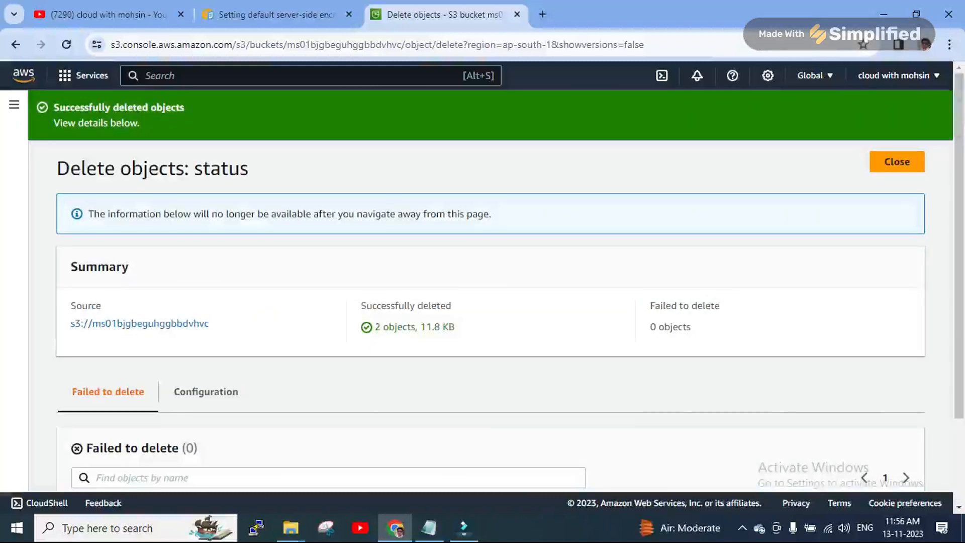
{"action": "left_click", "coordinate": [898, 162]}
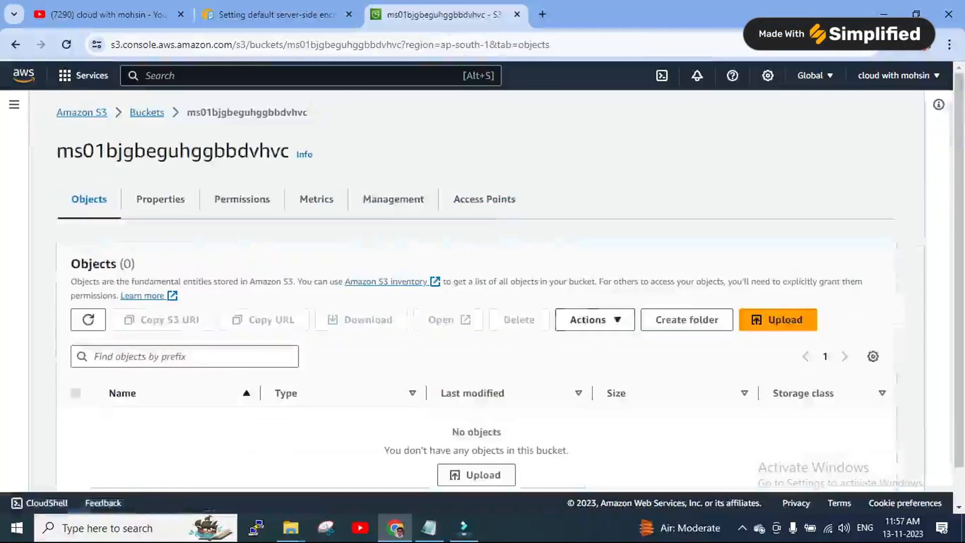
Start deleting bucket ms01bjgbeguhggbbdvhvc from the Buckets list and copy its name
{"action": "left_click", "coordinate": [147, 112]}
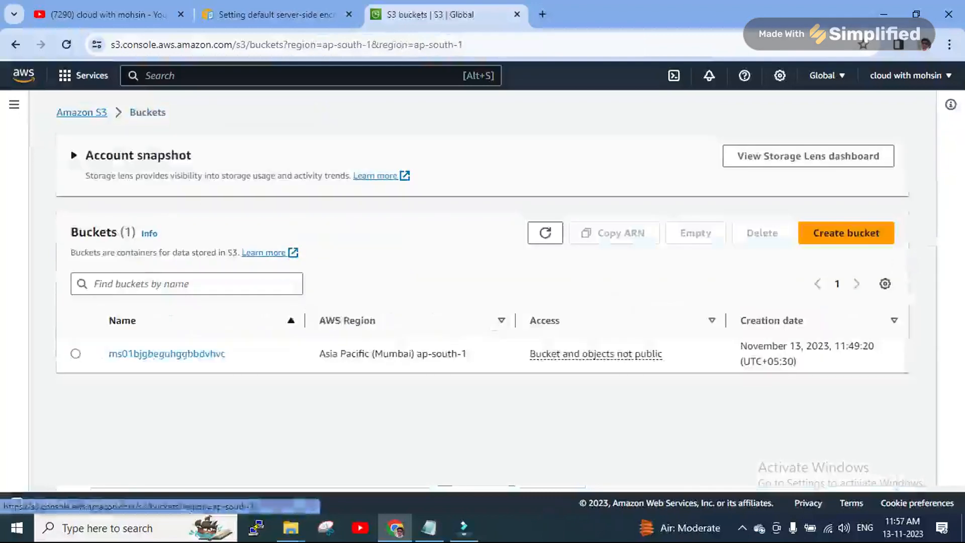
{"action": "left_click", "coordinate": [75, 353]}
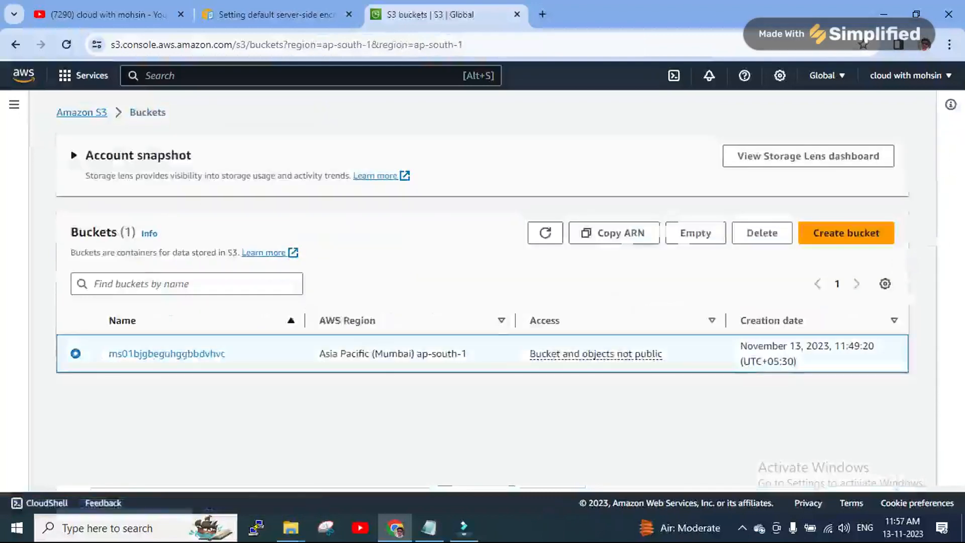
{"action": "left_click", "coordinate": [762, 232]}
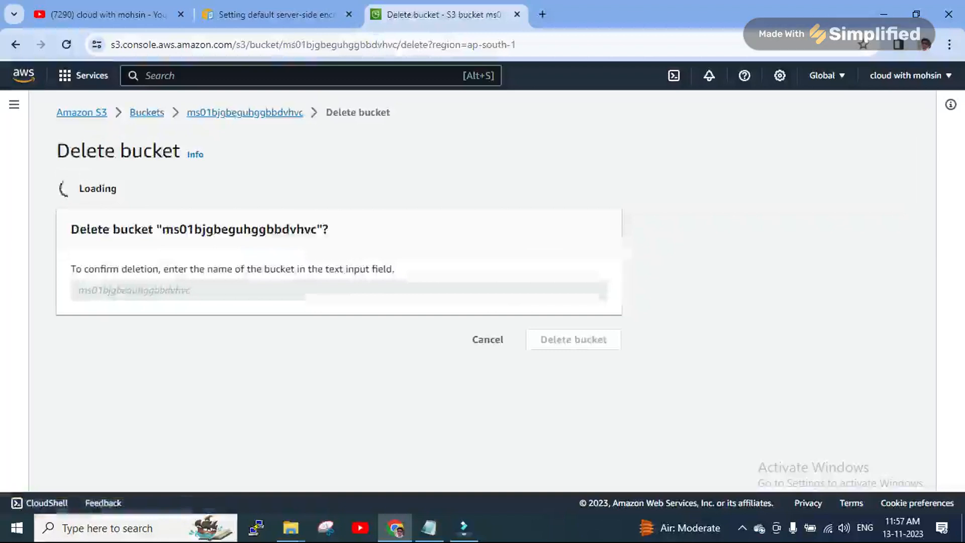
{"action": "left_click_drag", "start_coordinate": [163, 230], "coordinate": [271, 291]}
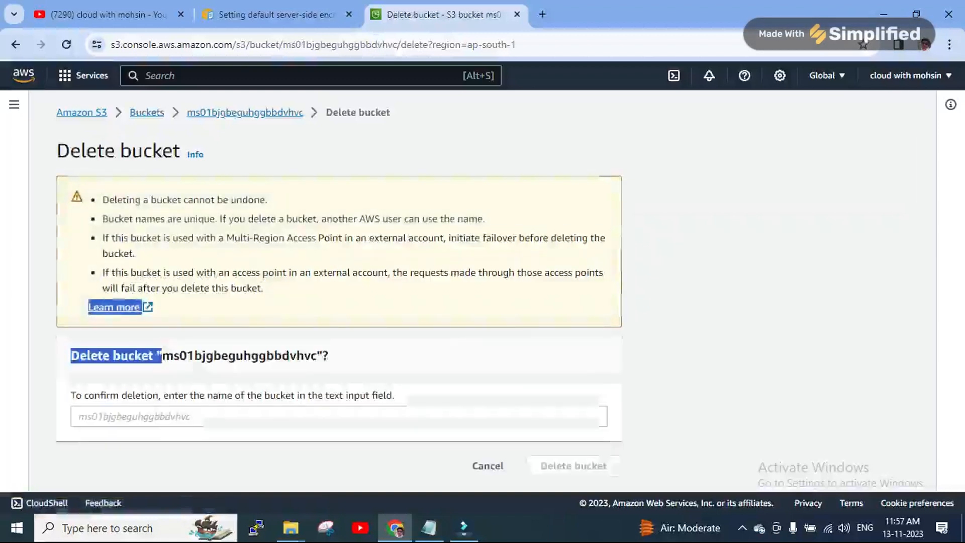
{"action": "double_click", "coordinate": [239, 356]}
{"action": "right_click", "coordinate": [233, 354]}
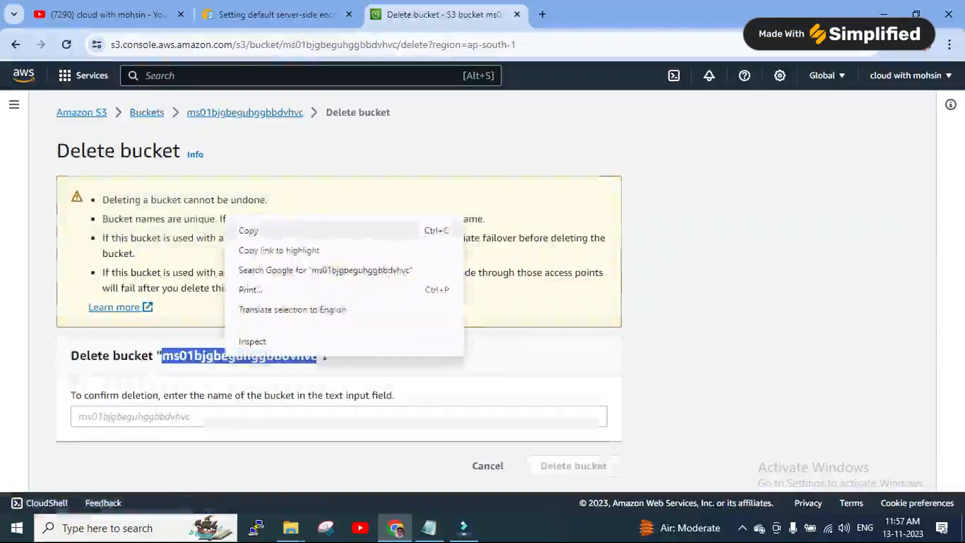
{"action": "left_click", "coordinate": [247, 166]}
Paste the bucket name to confirm deletion, dismiss the notice, and switch to Filmora
{"action": "left_click", "coordinate": [79, 417]}
{"action": "right_click", "coordinate": [162, 412]}
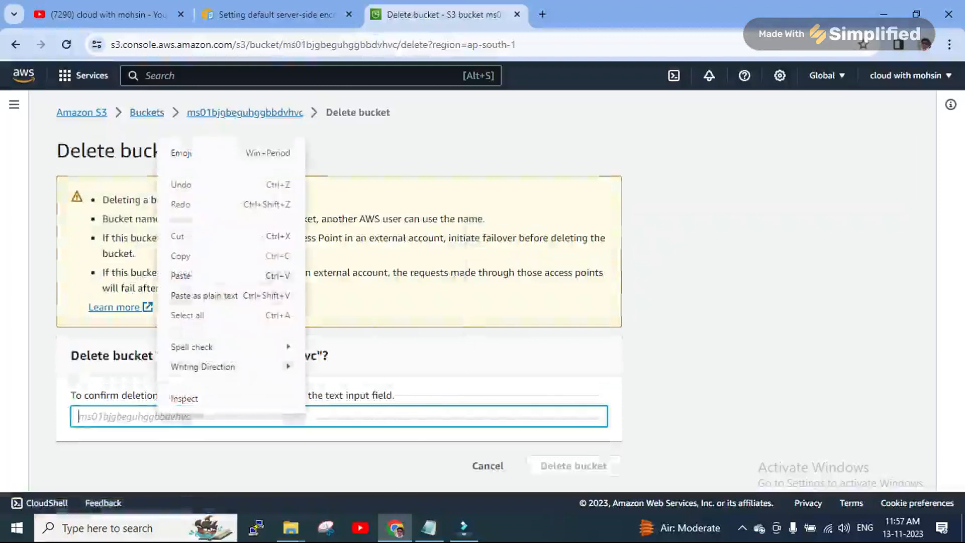
{"action": "left_click", "coordinate": [179, 274]}
{"action": "key", "text": "Return"}
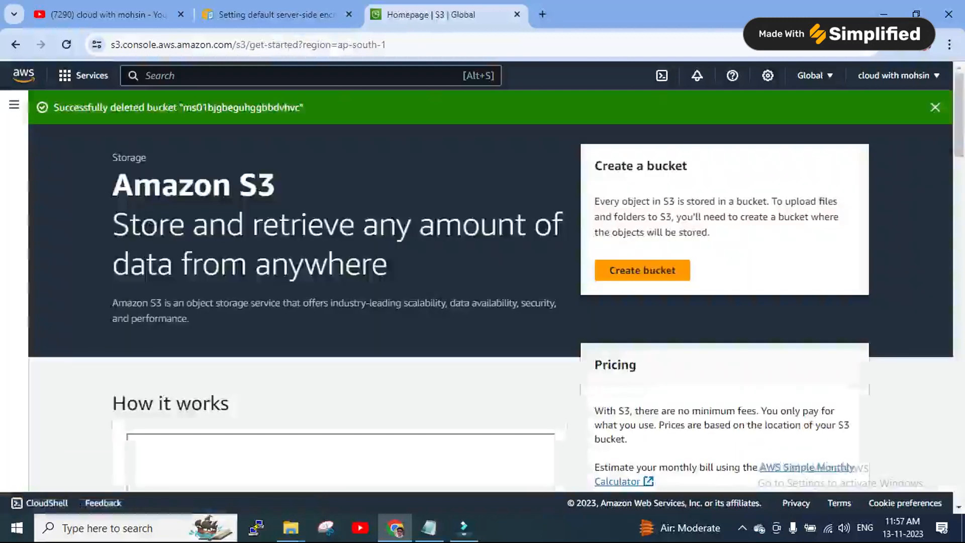
{"action": "left_click", "coordinate": [935, 107]}
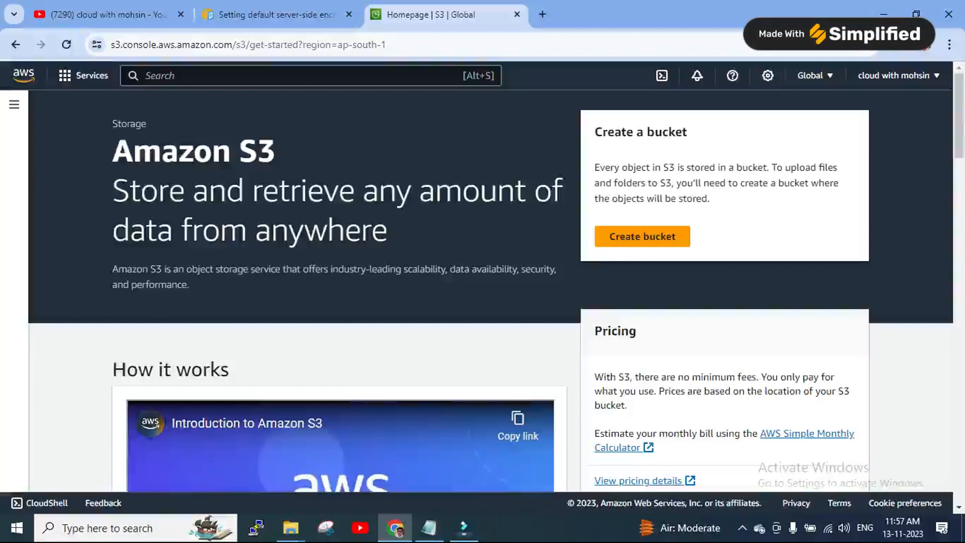
{"action": "key", "text": "alt+Tab"}
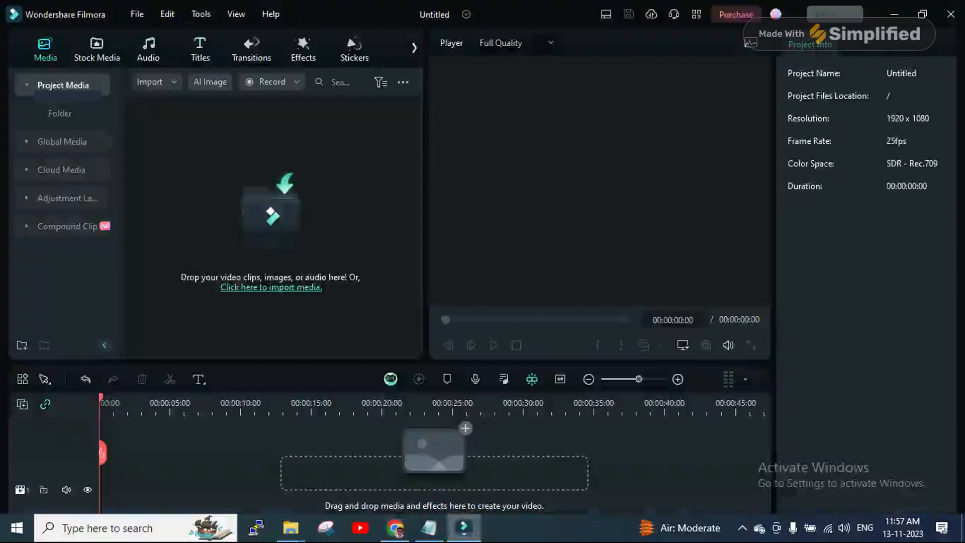
Open Filmora's Record dropdown to list the webcam, PC screen and voiceover options
{"action": "left_click", "coordinate": [272, 82]}
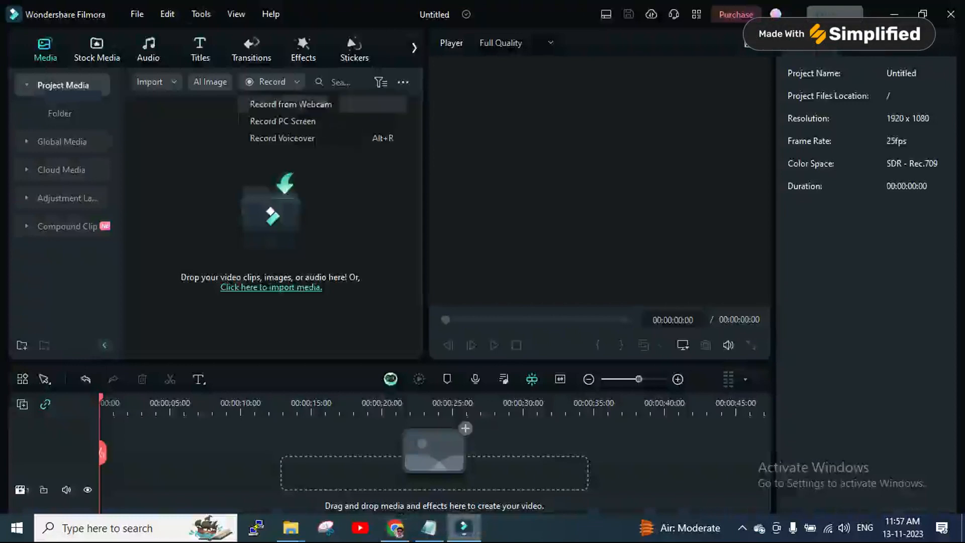